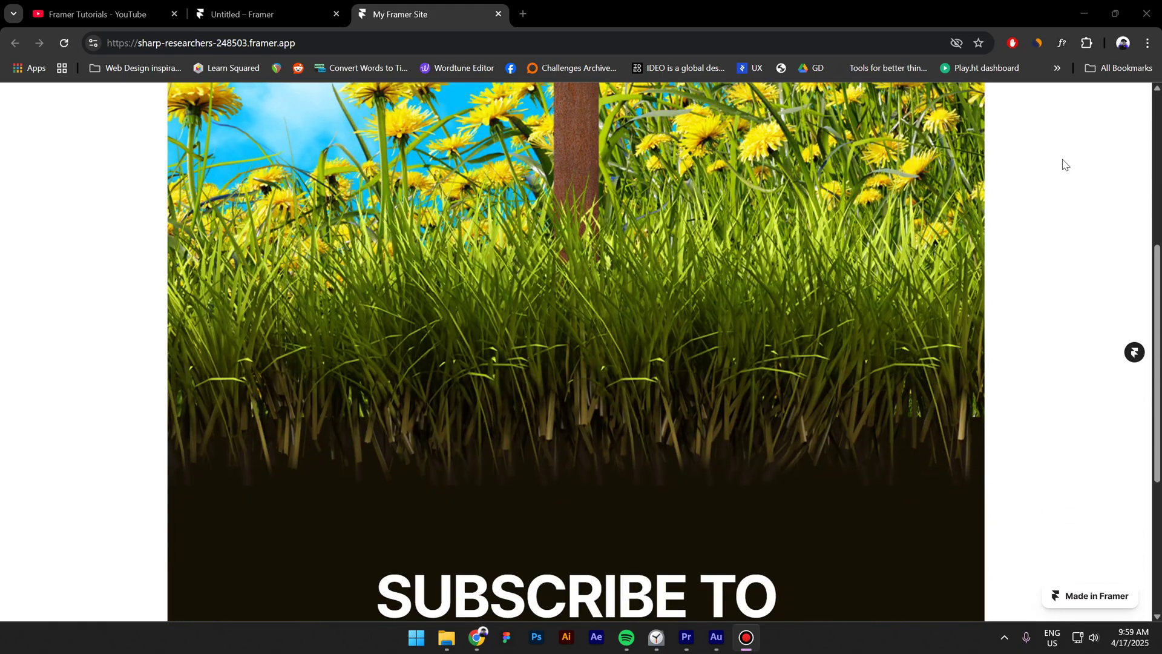
Step: Scroll up and down through the published site before returning to the editing canvas
scroll(1066, 165, down, 4)
scroll(1065, 164, up, 7)
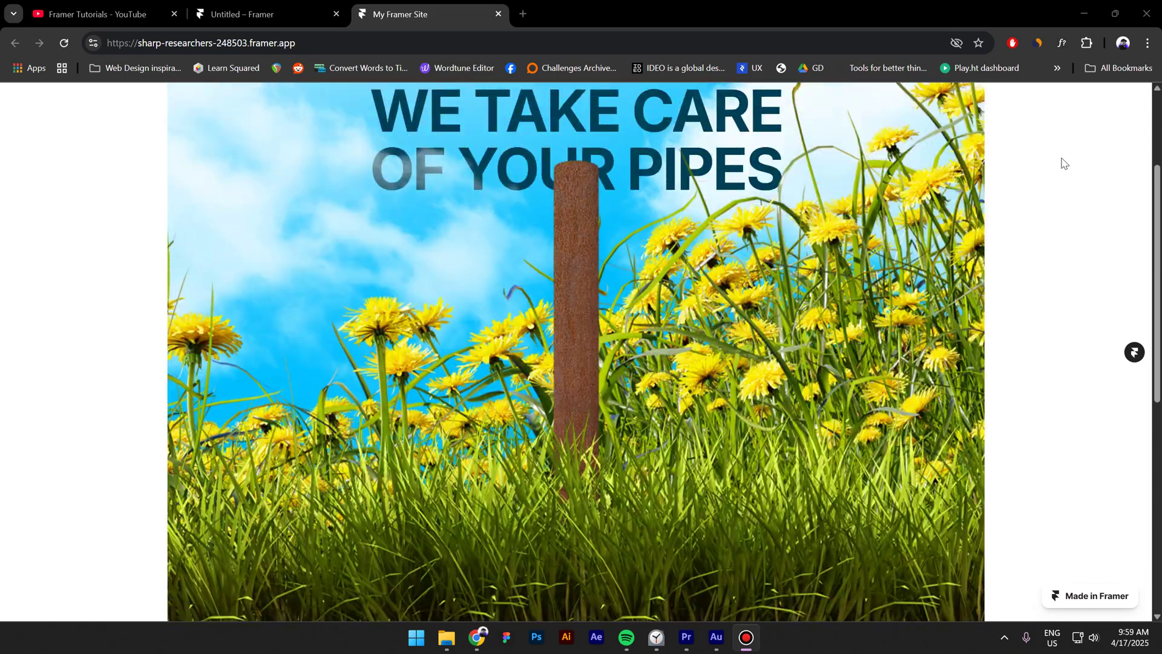
scroll(1065, 163, up, 3)
scroll(1065, 163, down, 8)
scroll(1065, 163, up, 3)
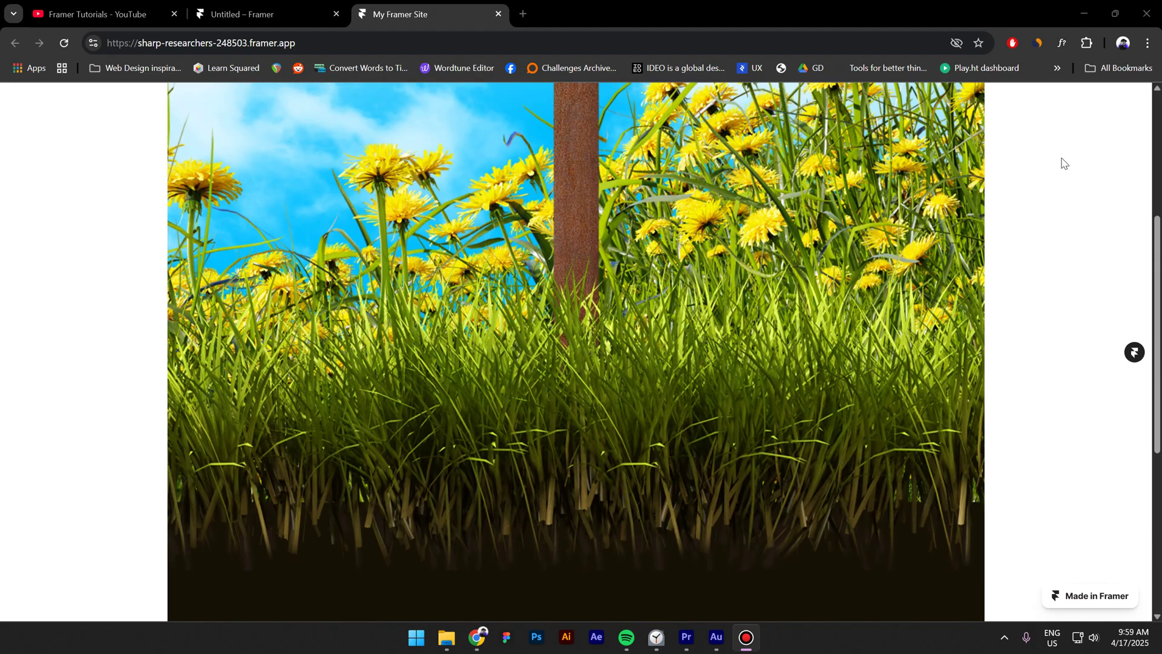
scroll(1065, 164, up, 5)
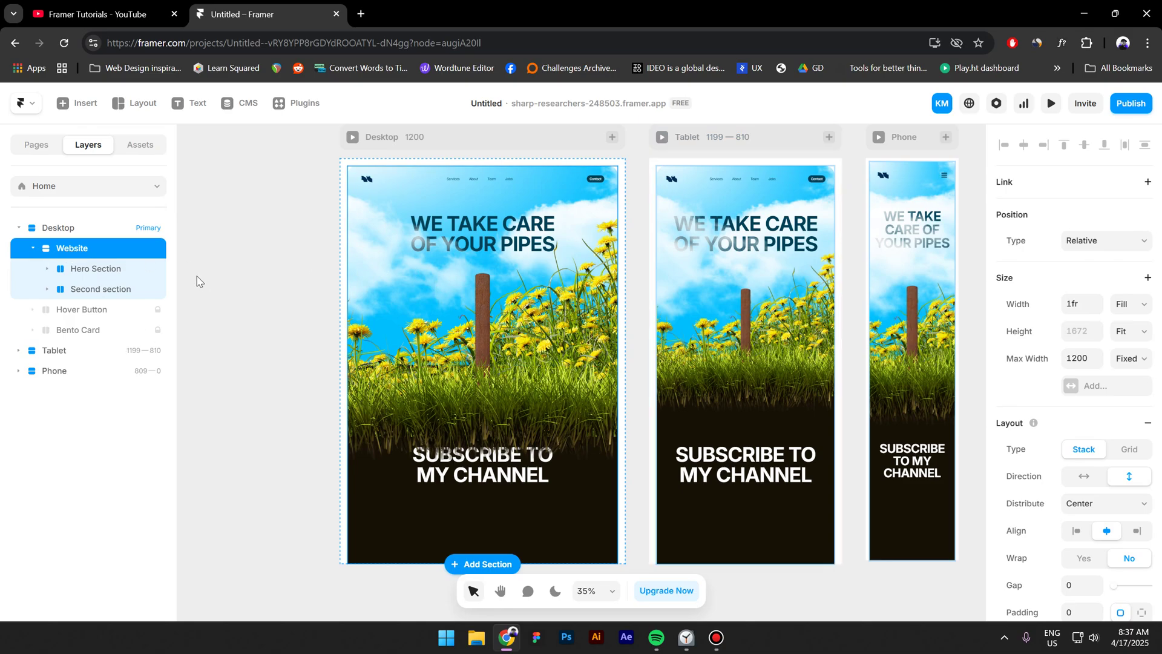
click(101, 276)
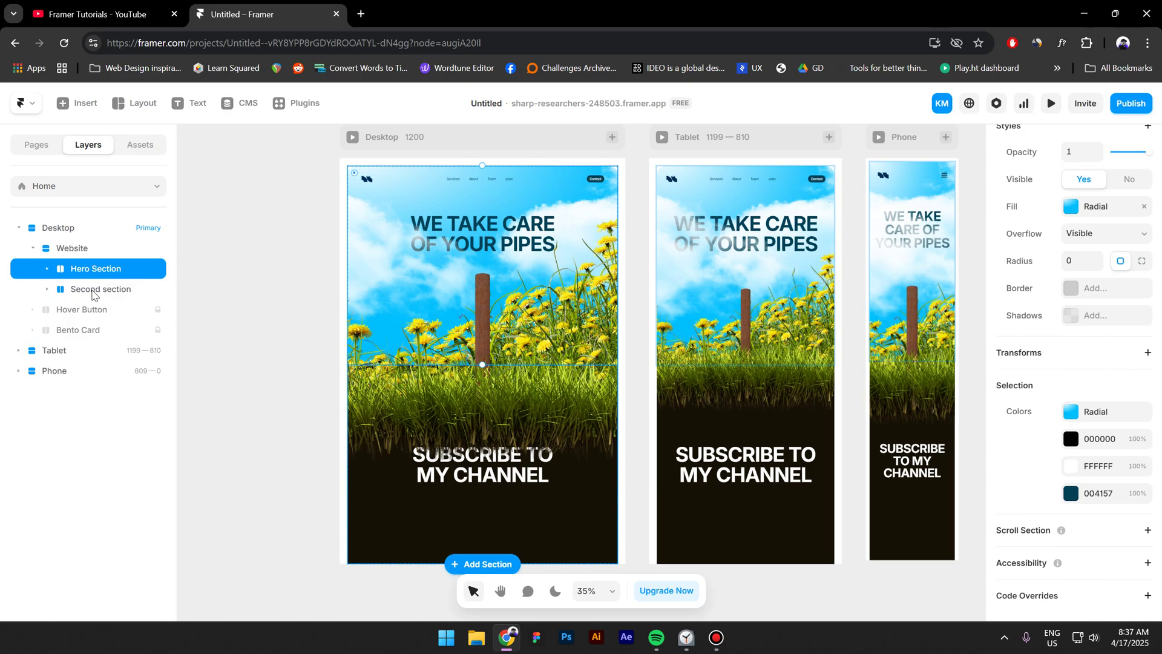
click(94, 290)
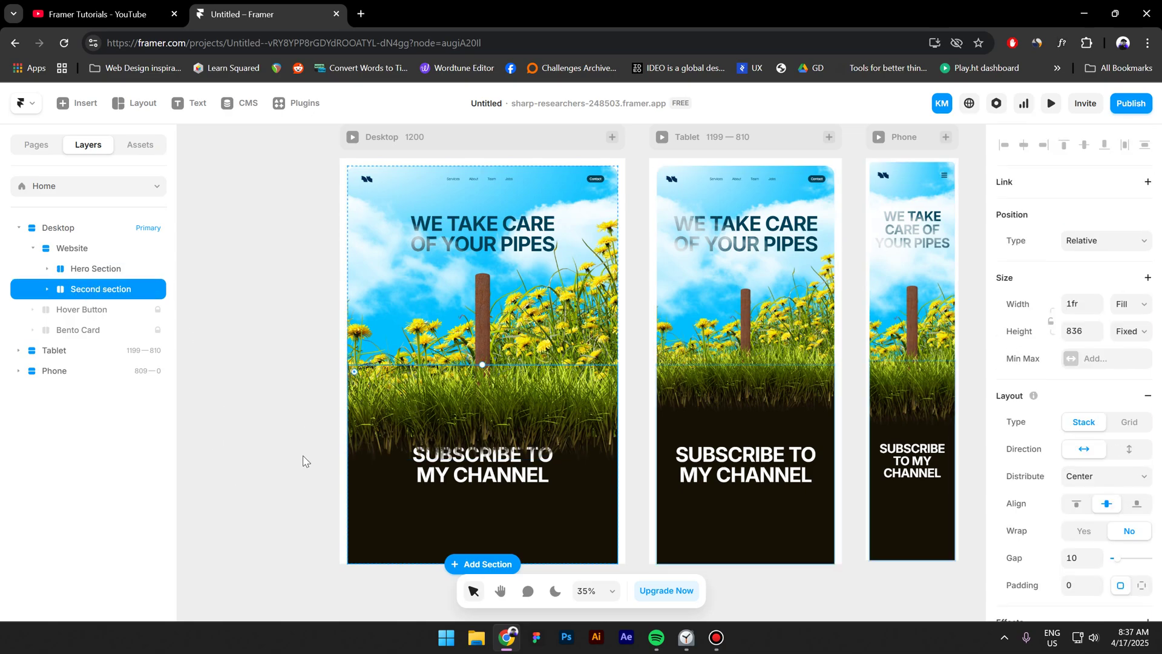
click(85, 273)
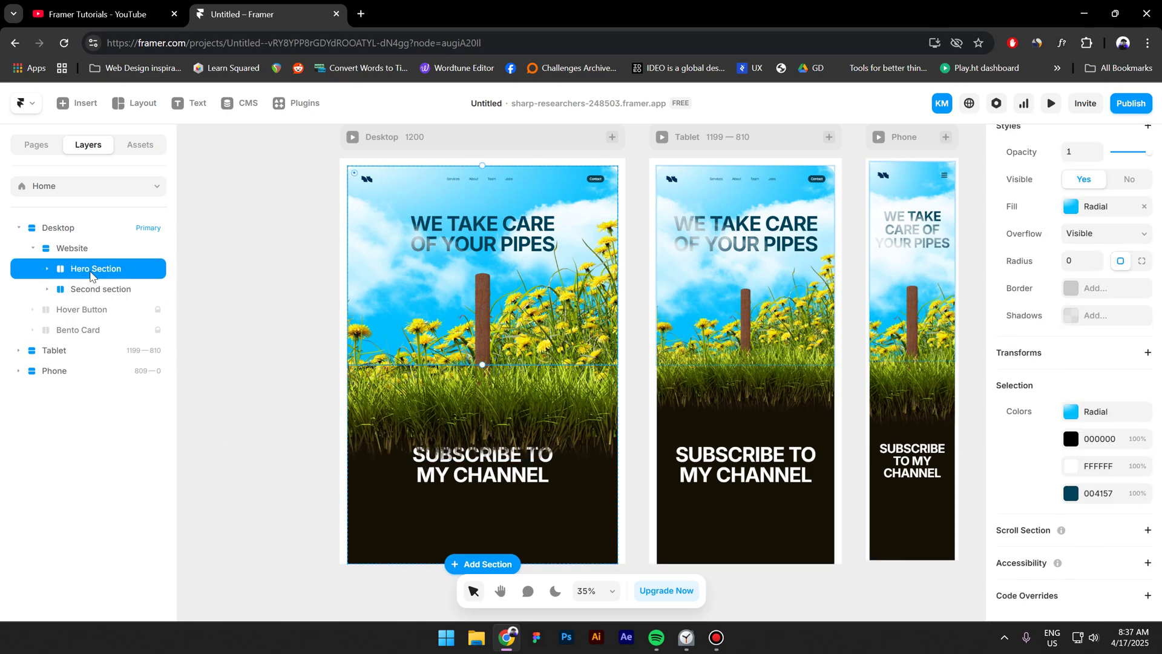
click(47, 269)
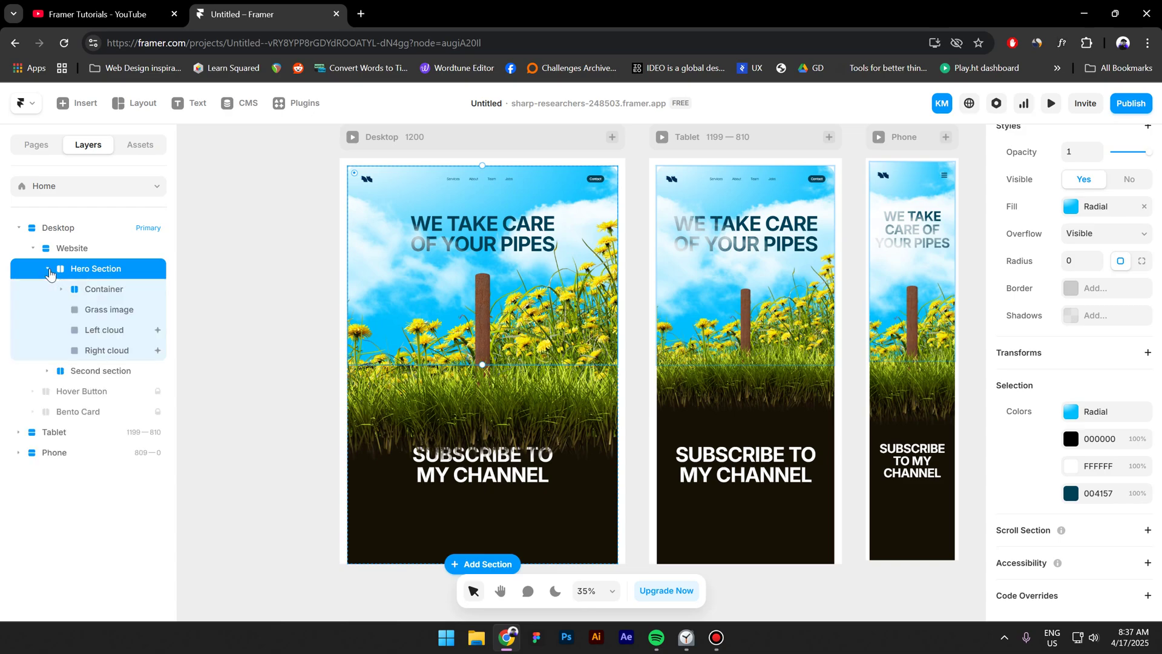
click(88, 295)
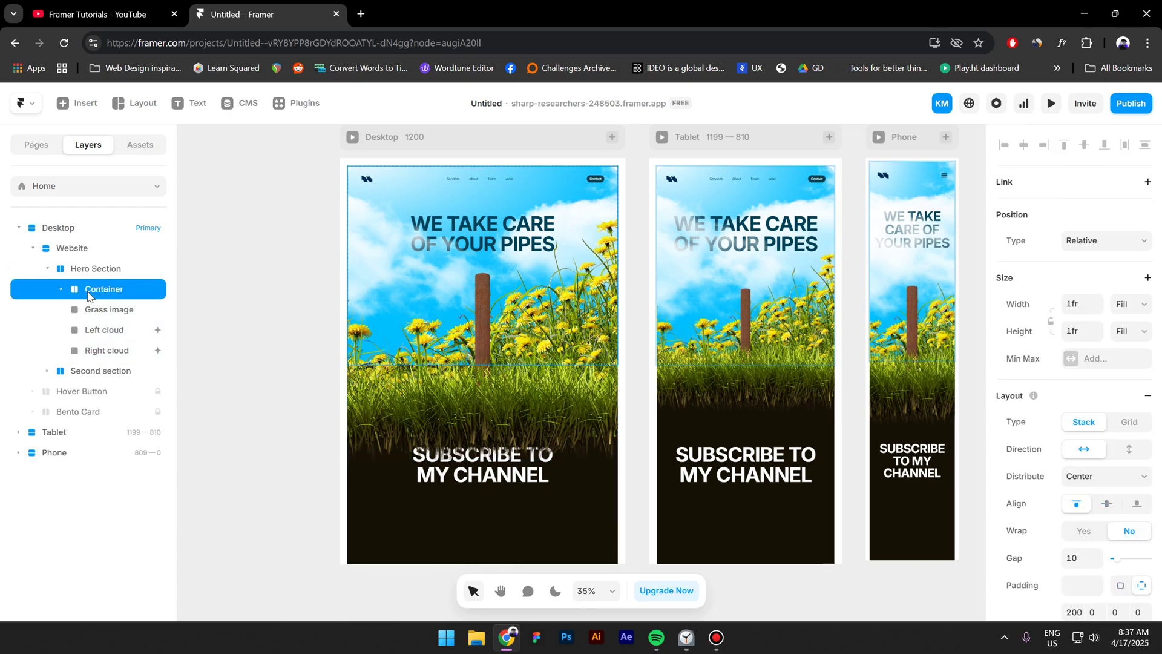
click(61, 290)
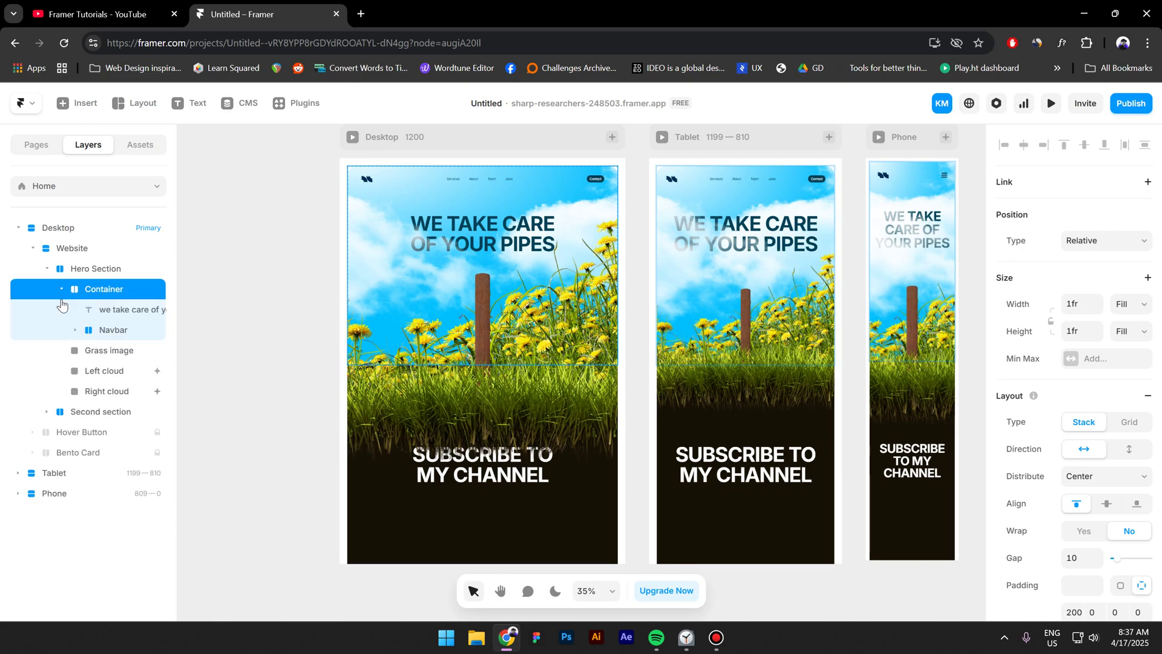
click(104, 312)
click(105, 333)
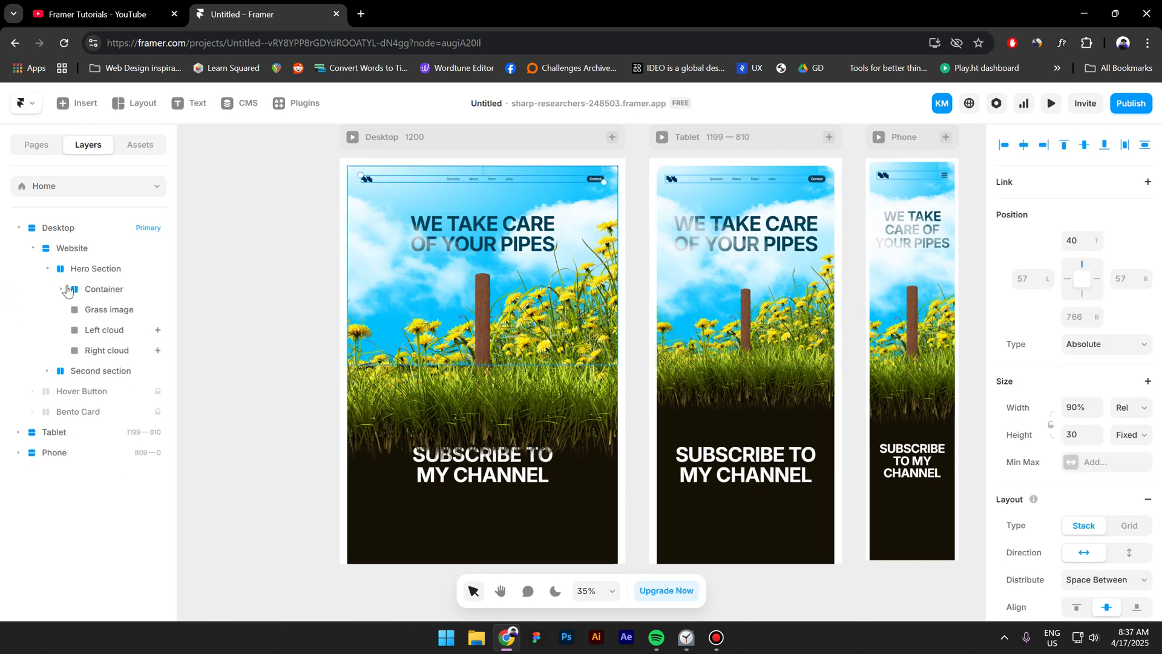
click(99, 315)
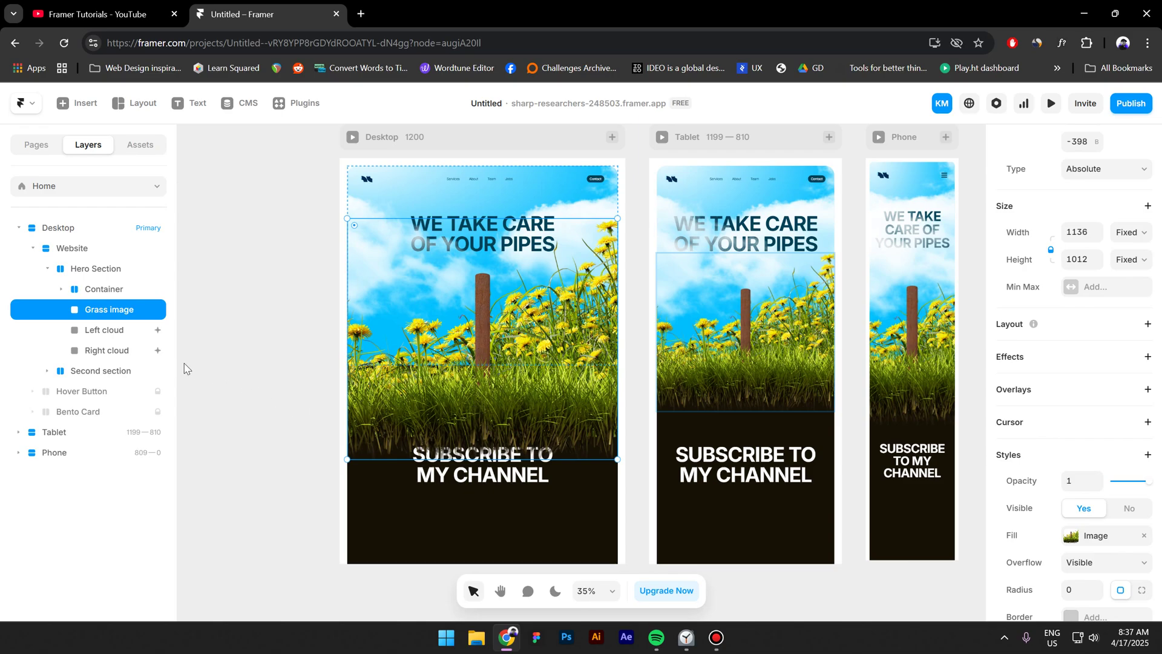
click(106, 335)
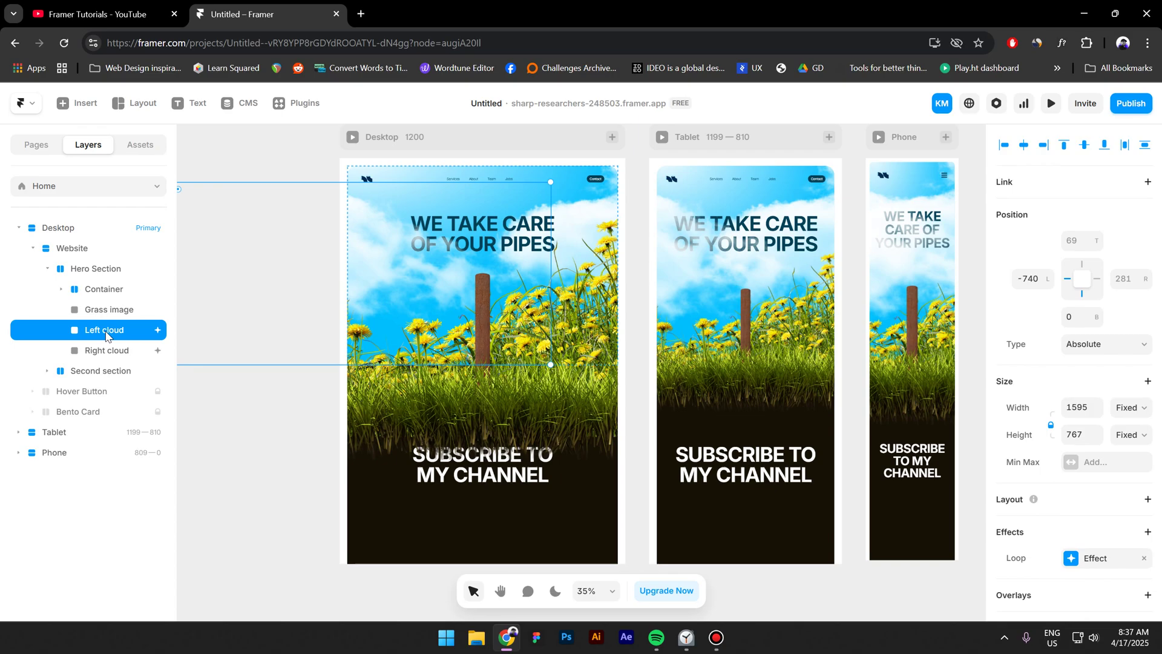
click(110, 351)
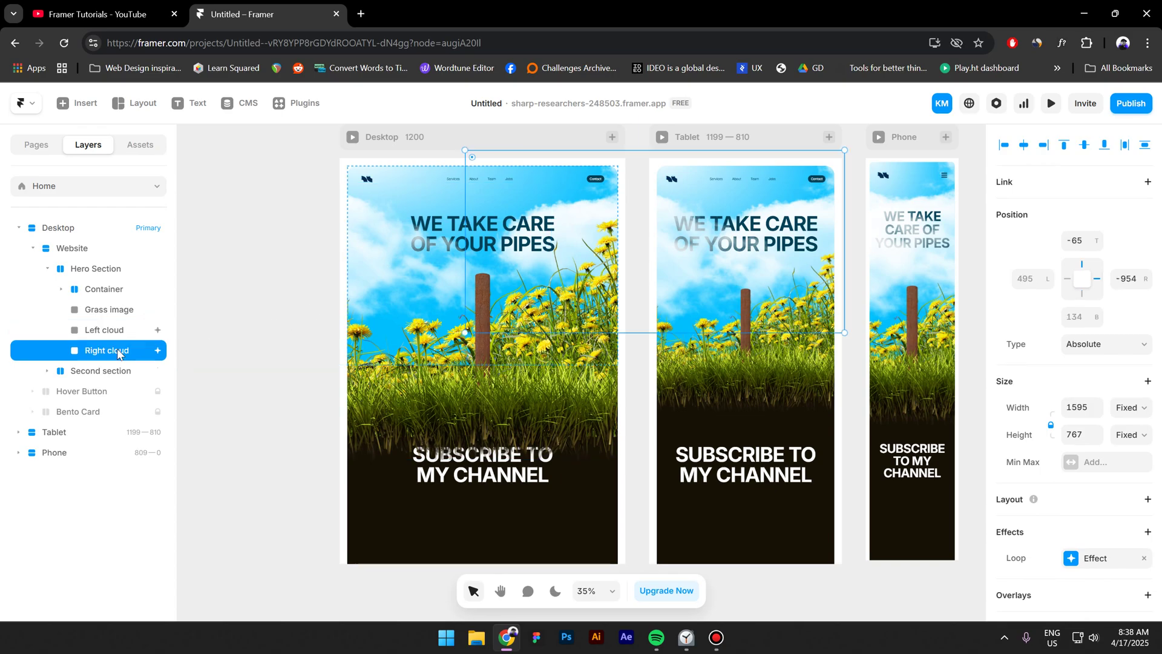
click(352, 138)
click(352, 138)
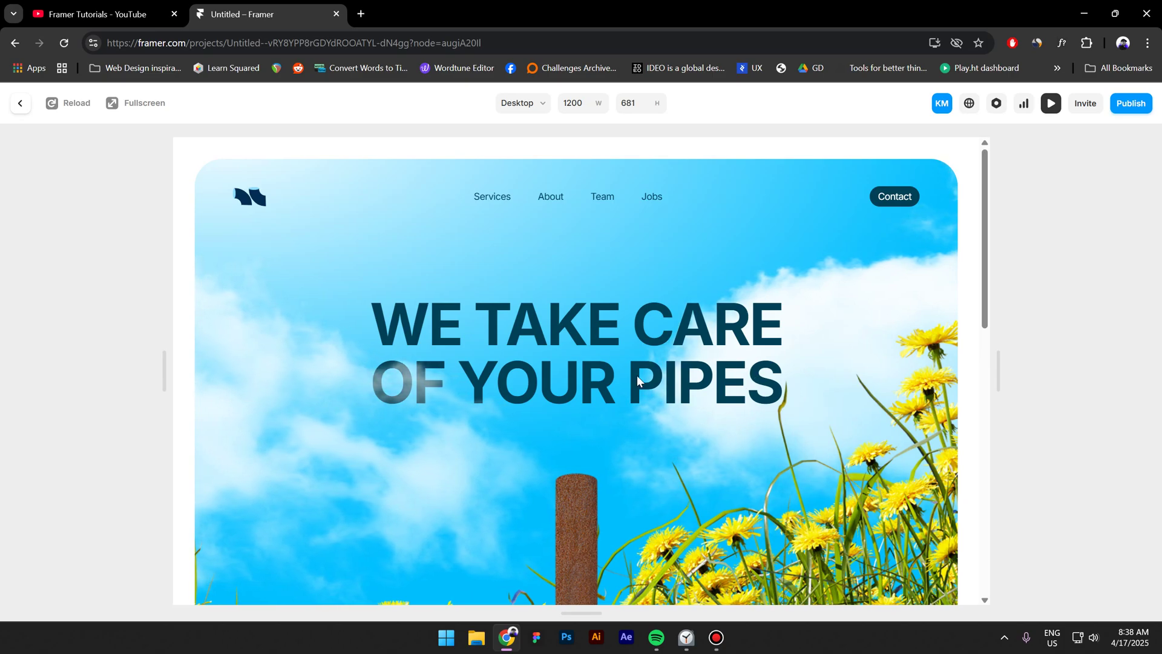
click(20, 104)
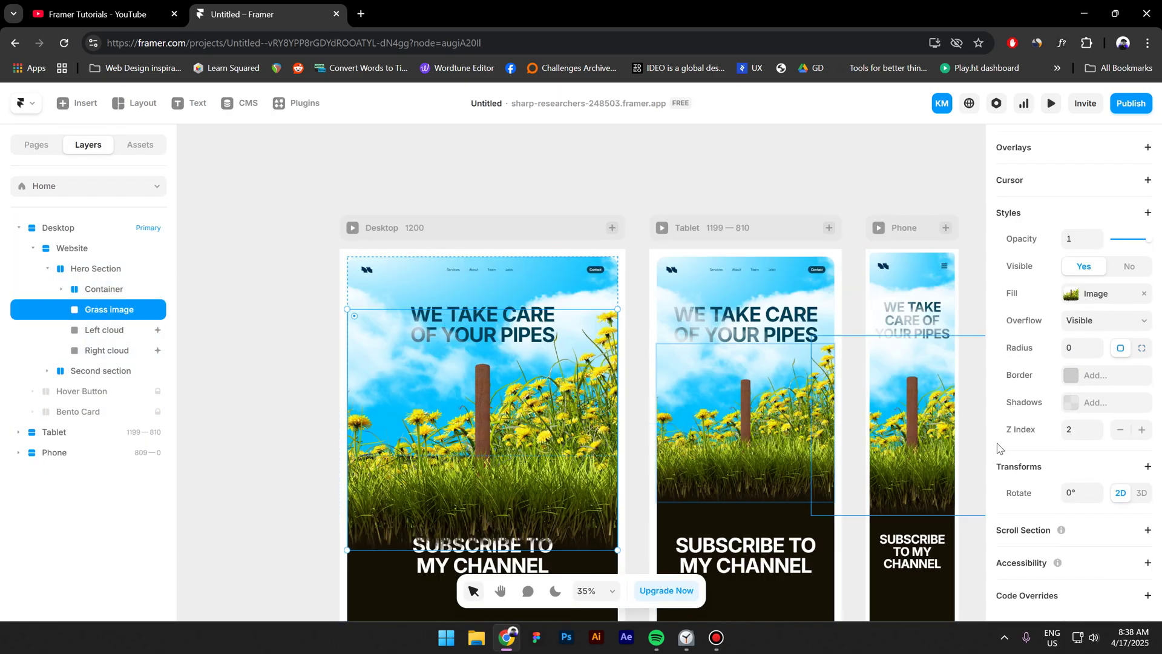
Step: Add a scroll Transform effect to the Grass image, triggered by a section in view
scroll(1066, 478, up, 3)
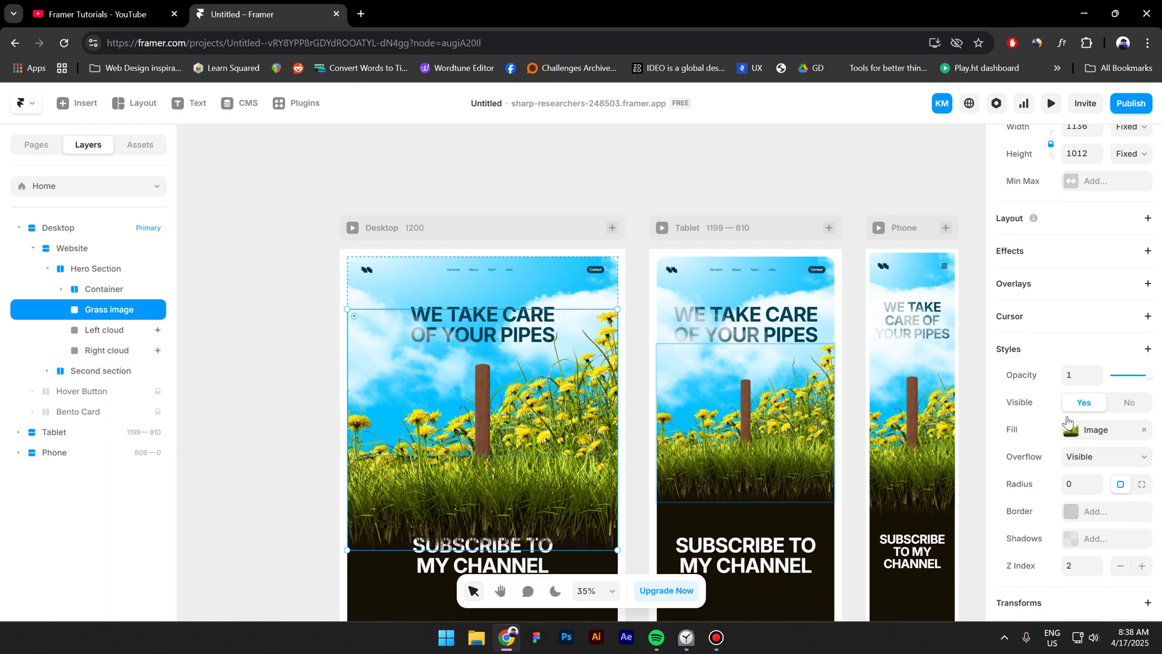
click(1045, 249)
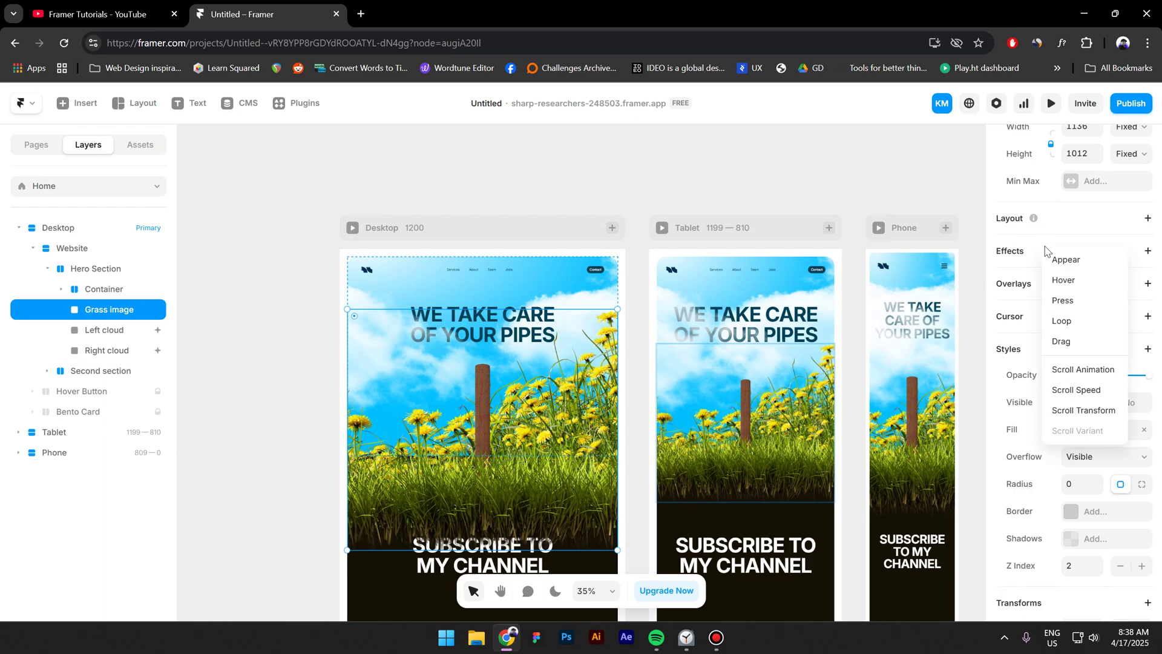
click(1068, 411)
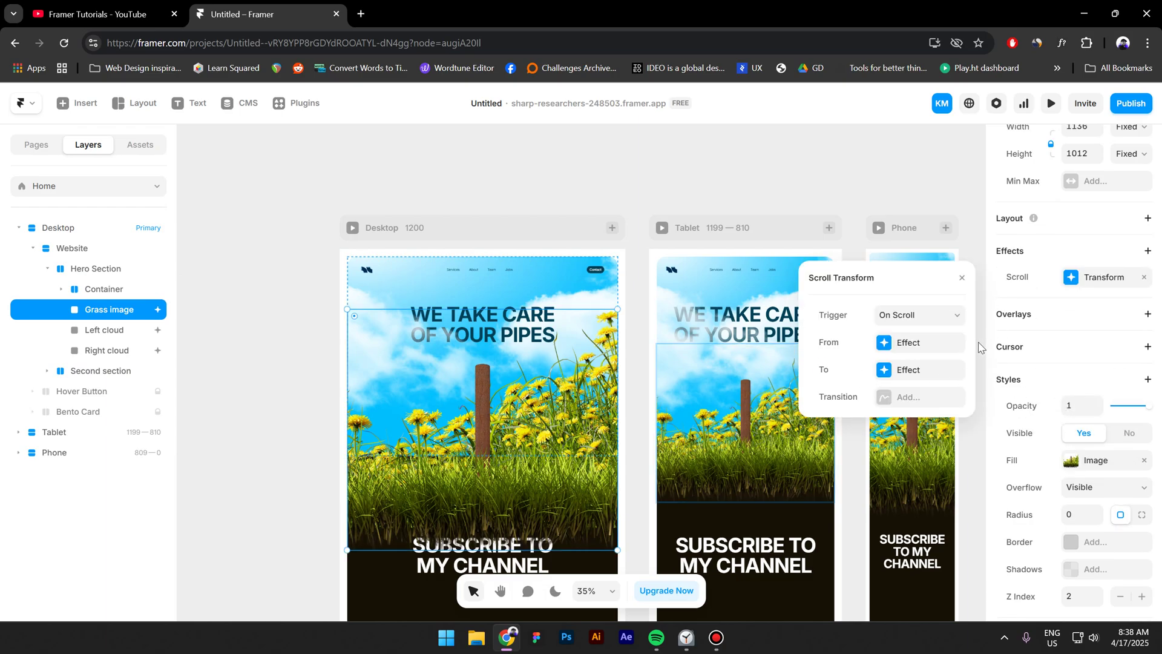
click(922, 316)
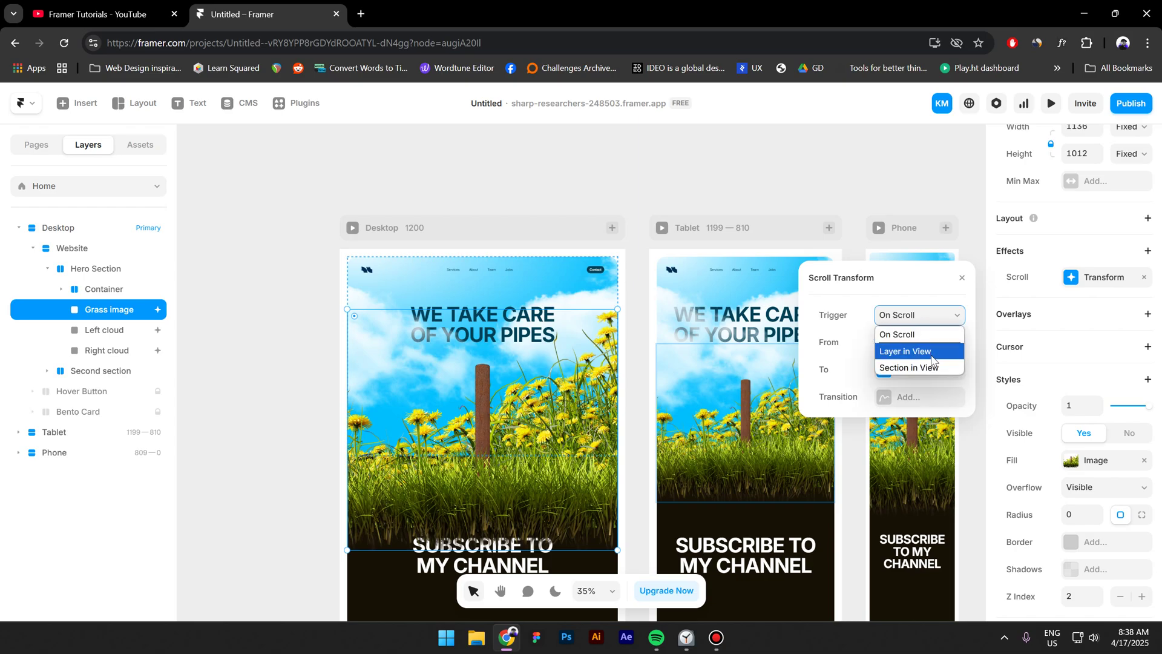
key(Escape)
click(944, 374)
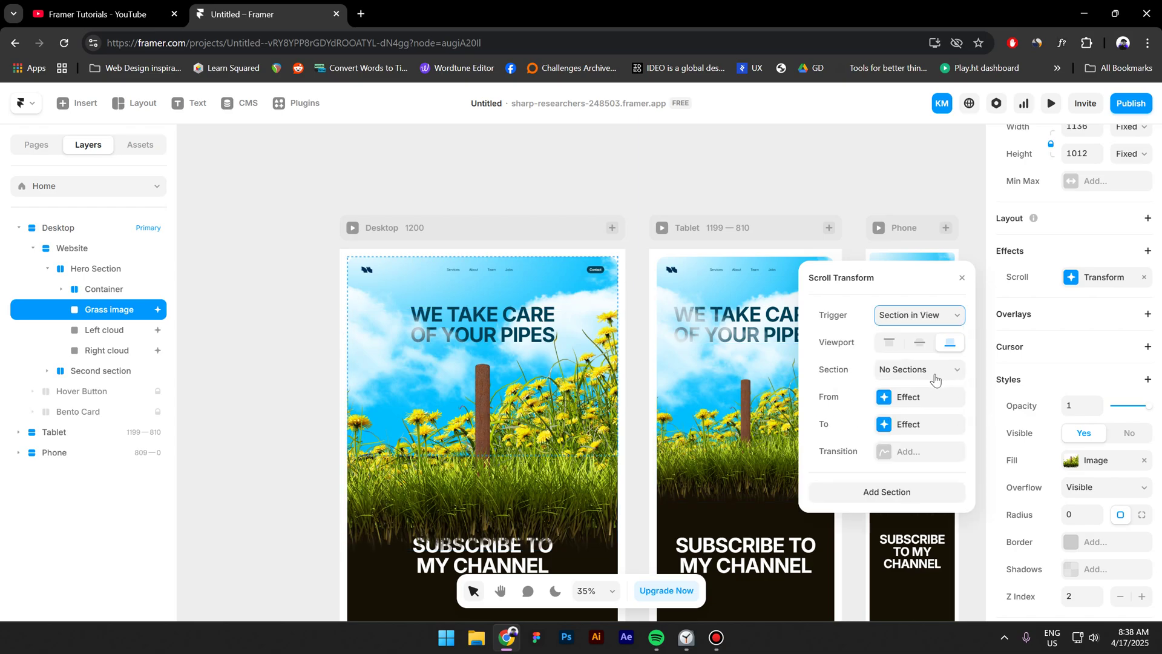
click(930, 376)
click(930, 378)
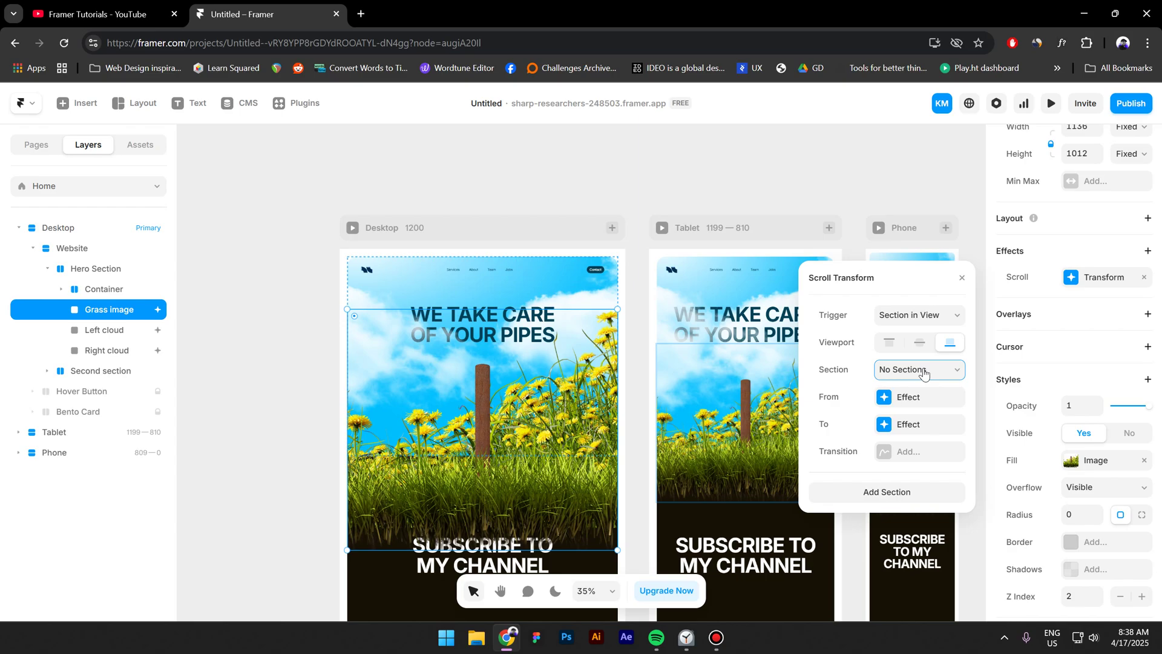
Step: Turn the Hero Section into a Scroll Section named 'scroll'
click(88, 275)
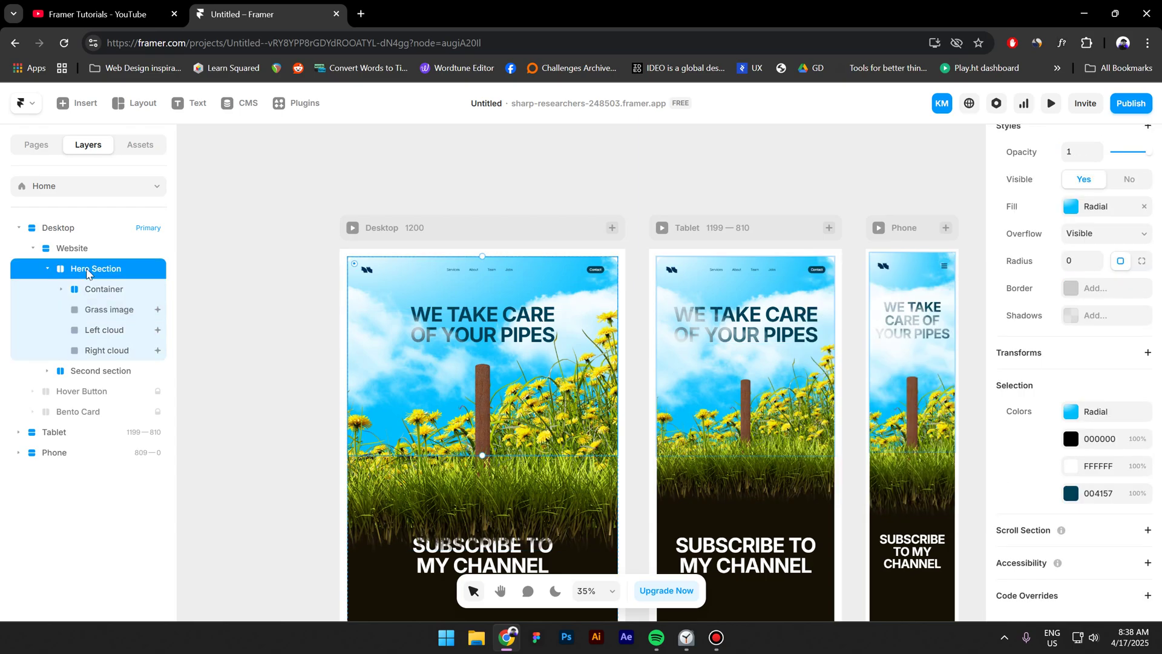
click(1080, 536)
click(1125, 557)
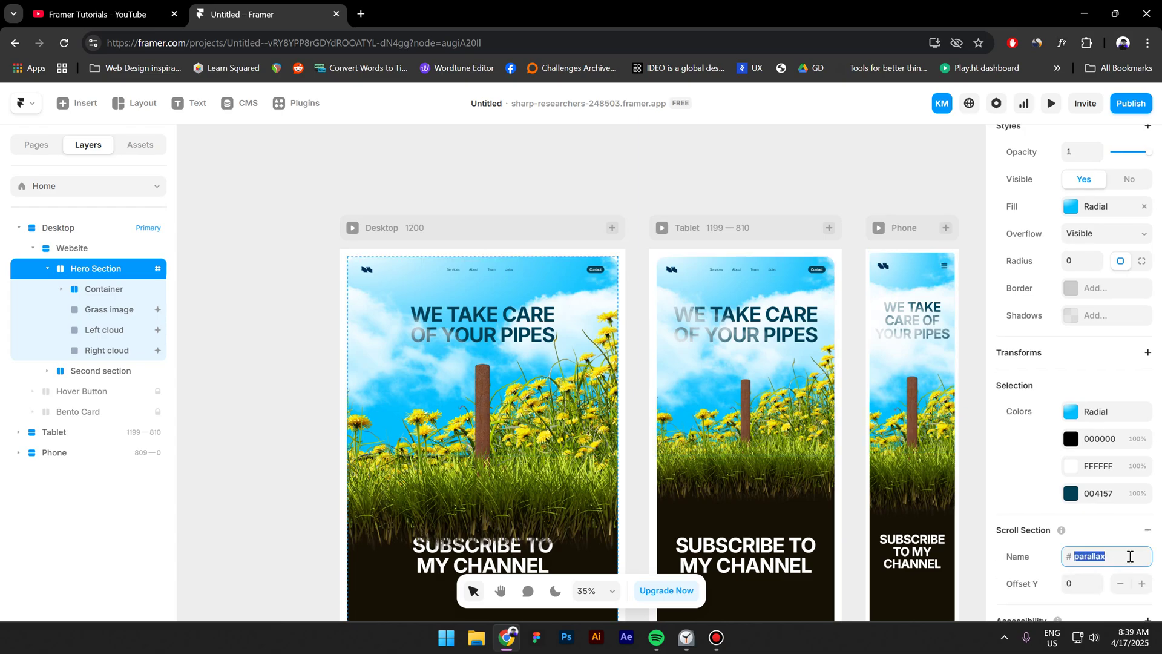
text(scroll)
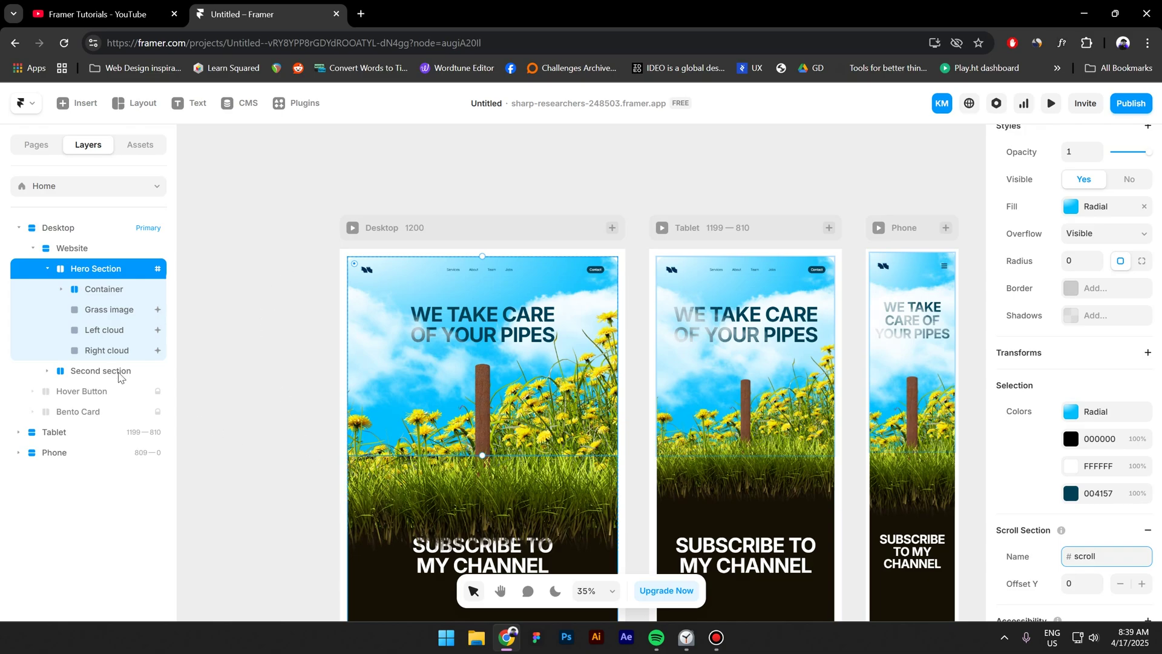
Step: Link the Grass image's scroll transform to the #scroll section
click(112, 314)
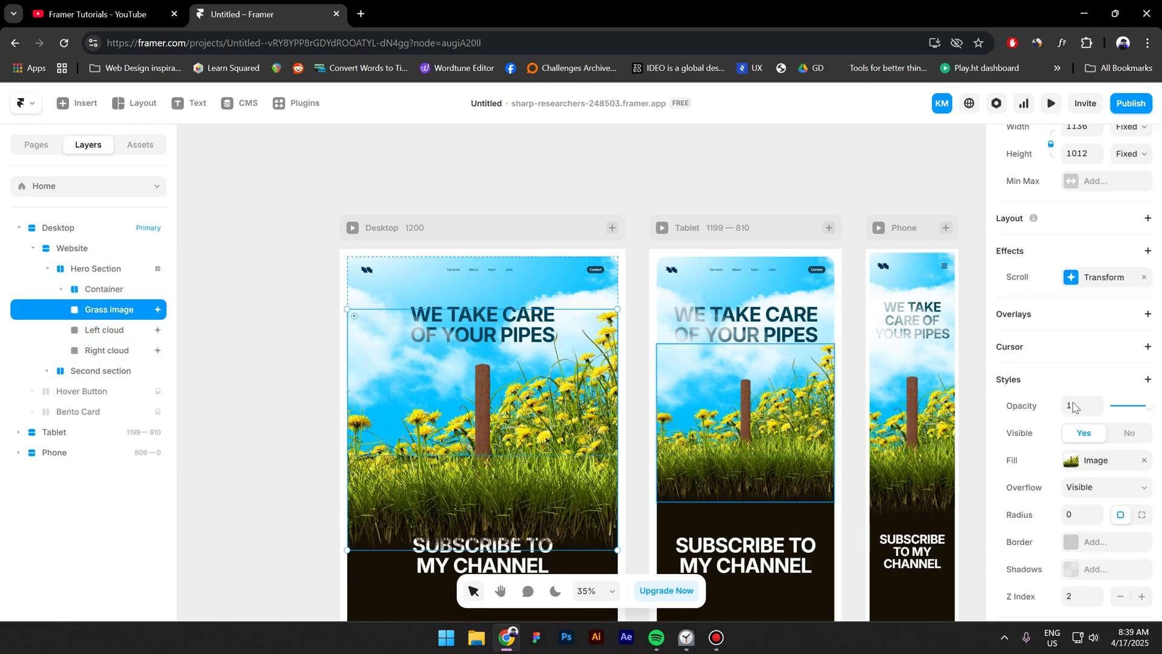
scroll(1083, 364, up, 1)
click(1097, 346)
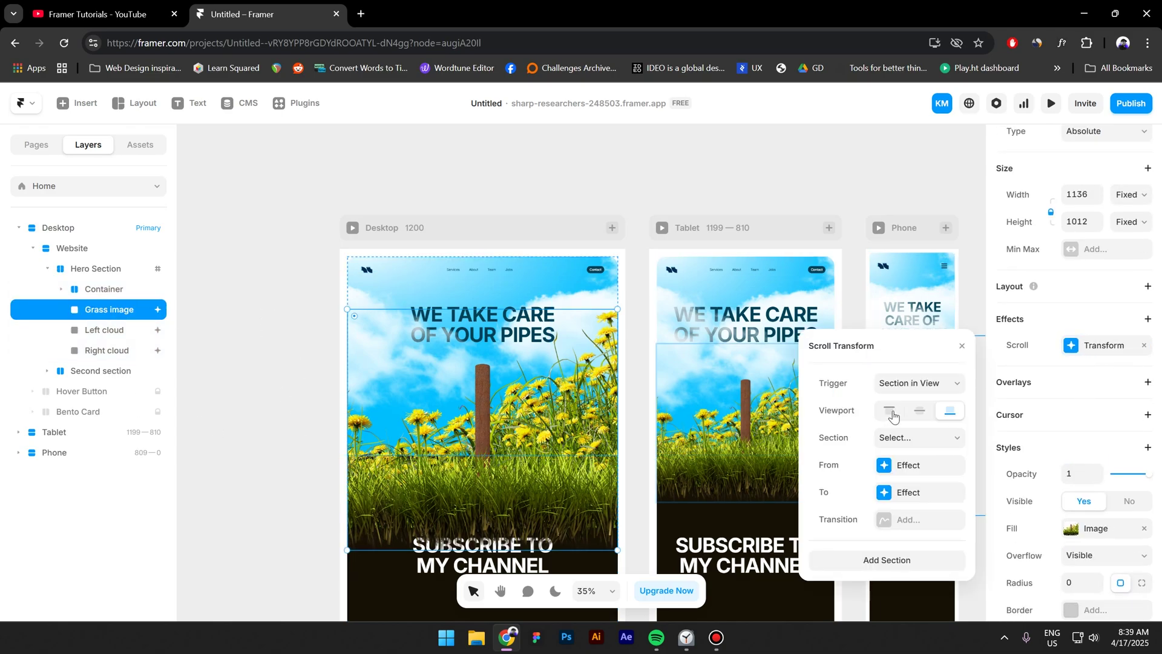
click(917, 438)
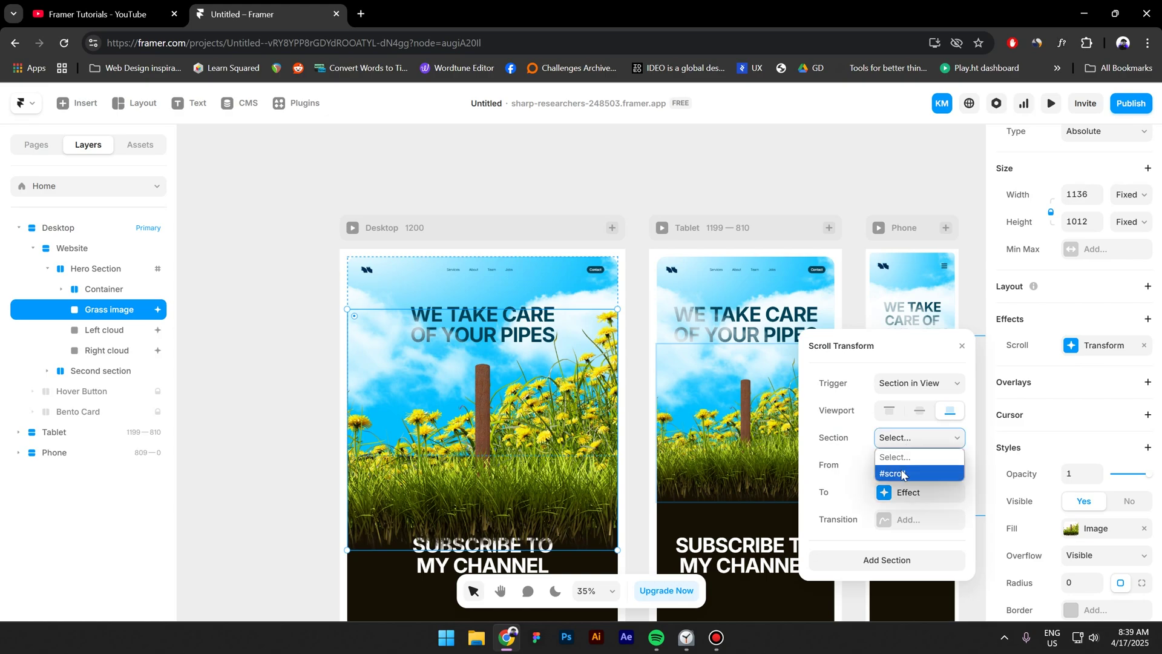
click(903, 474)
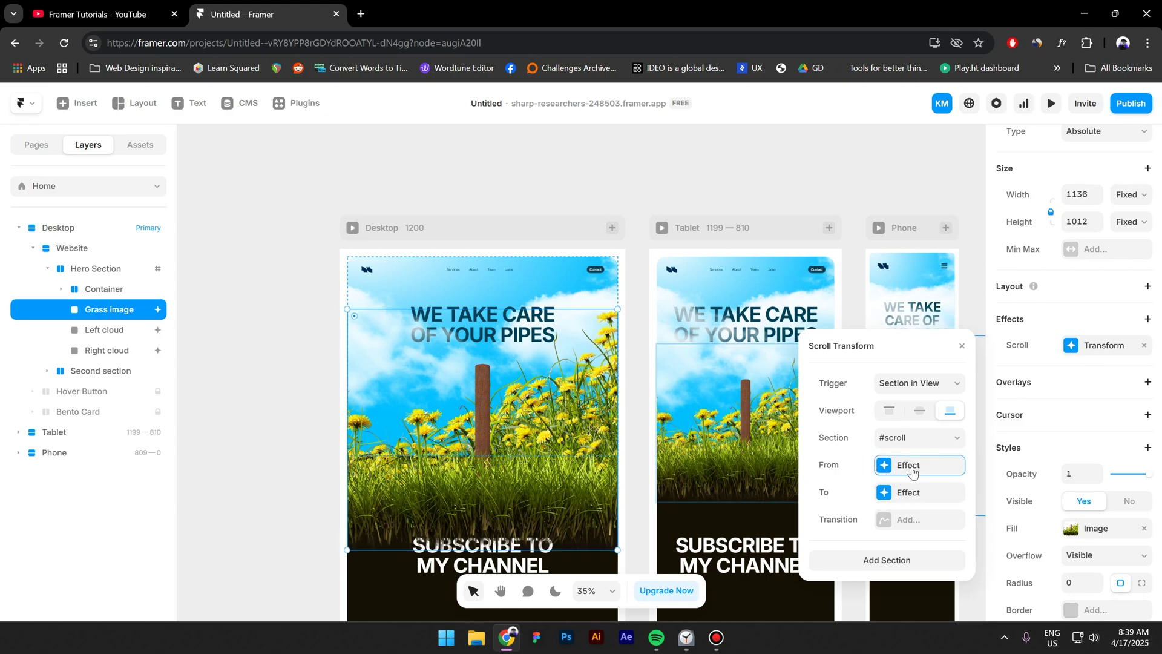
Step: Set the transform's From state to opacity 1 and scale 1
click(913, 466)
drag(895, 384, 885, 385)
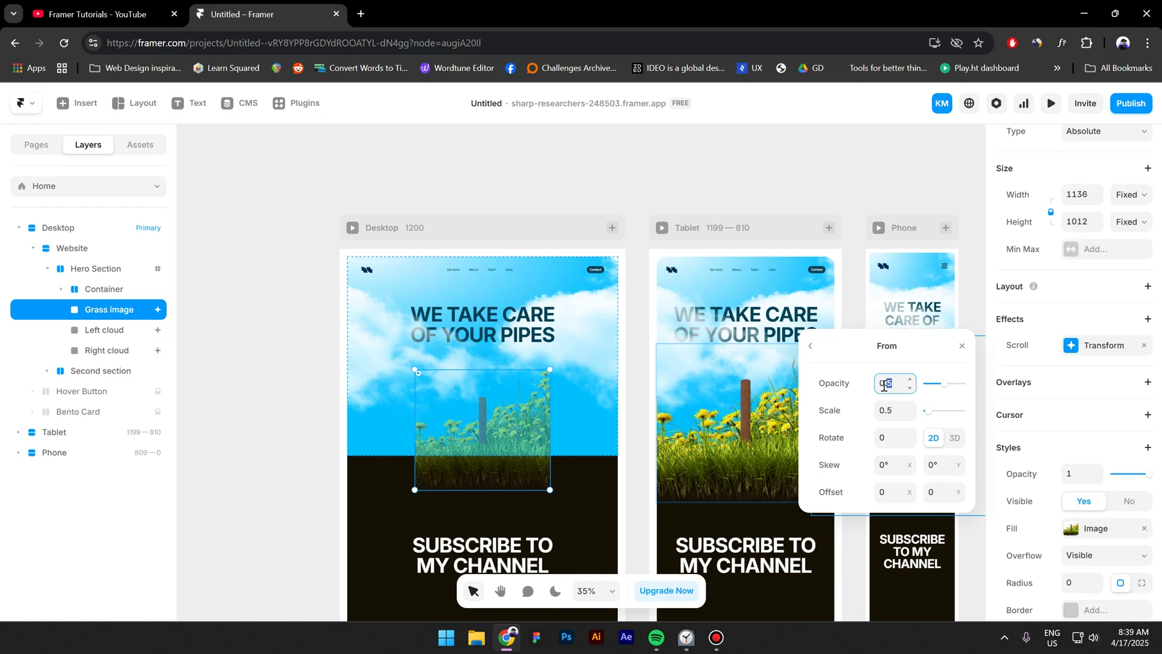
text(1)
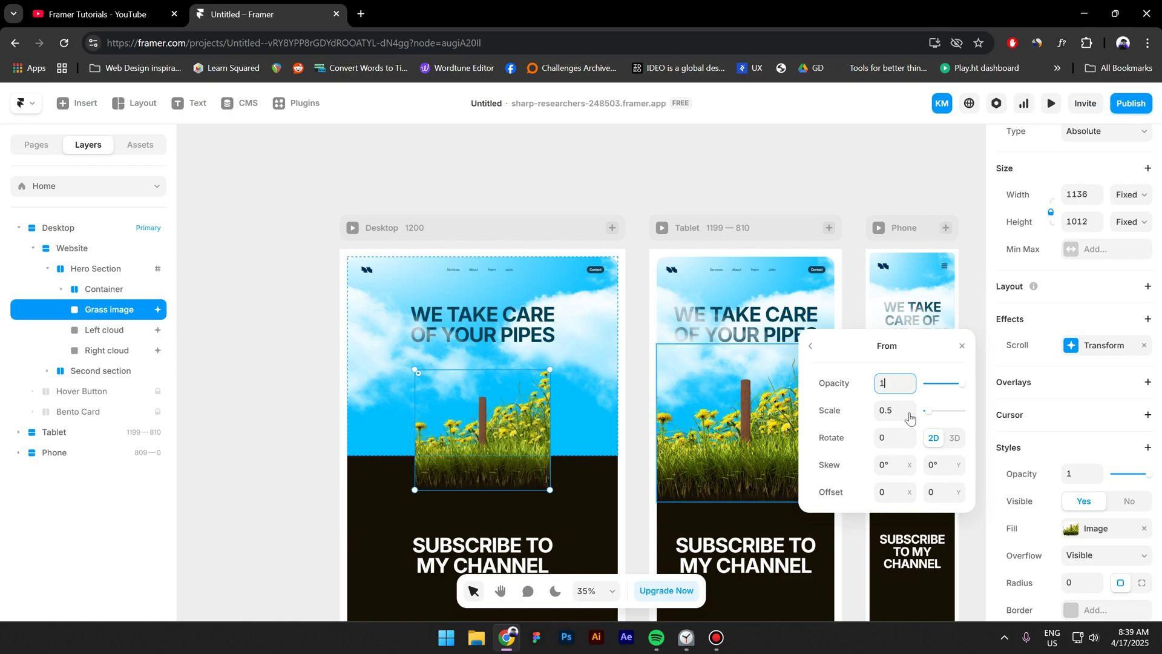
click(894, 410)
text(1)
key(Return)
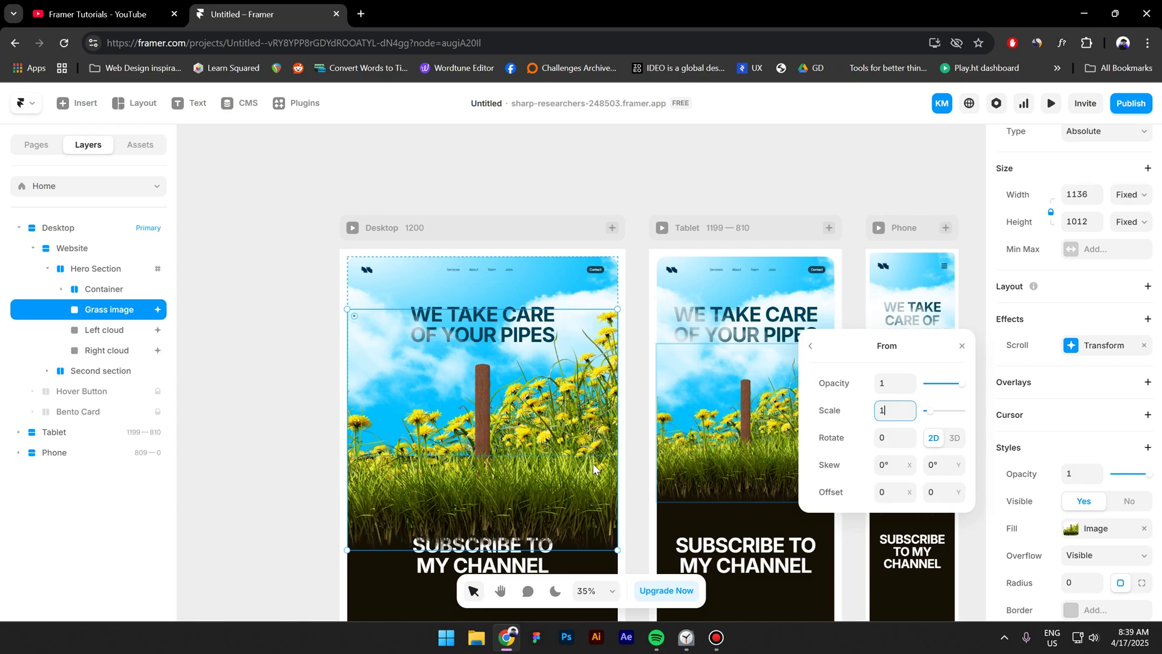
Step: Start entering a negative Offset Y of -140 for the transform's To state
click(812, 349)
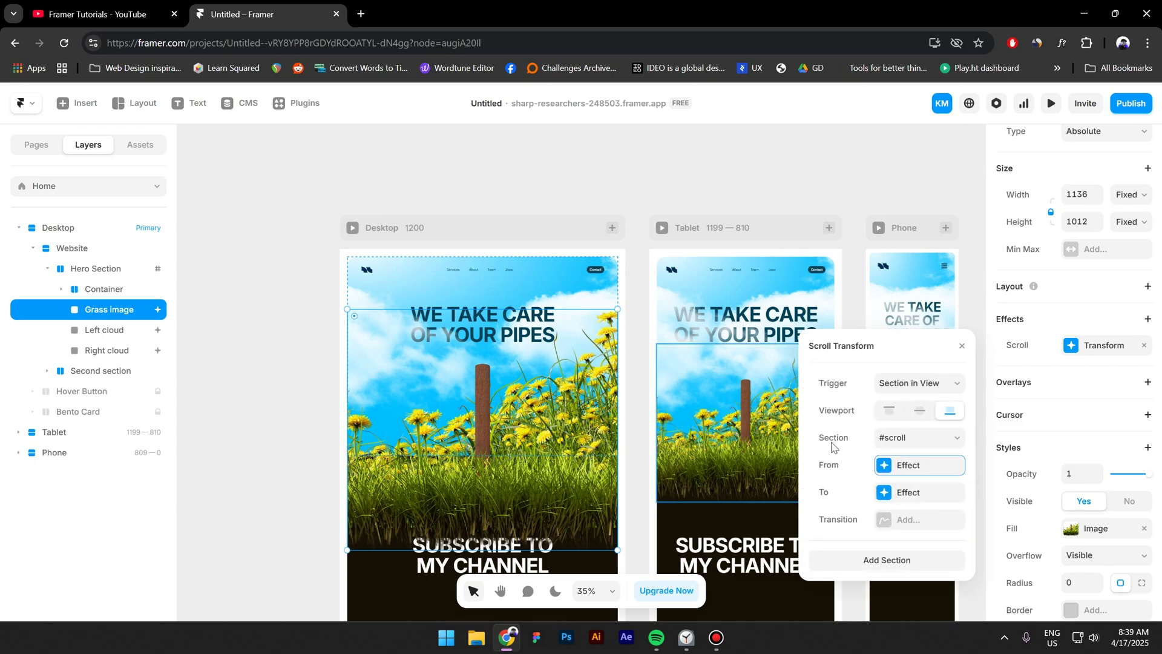
click(911, 494)
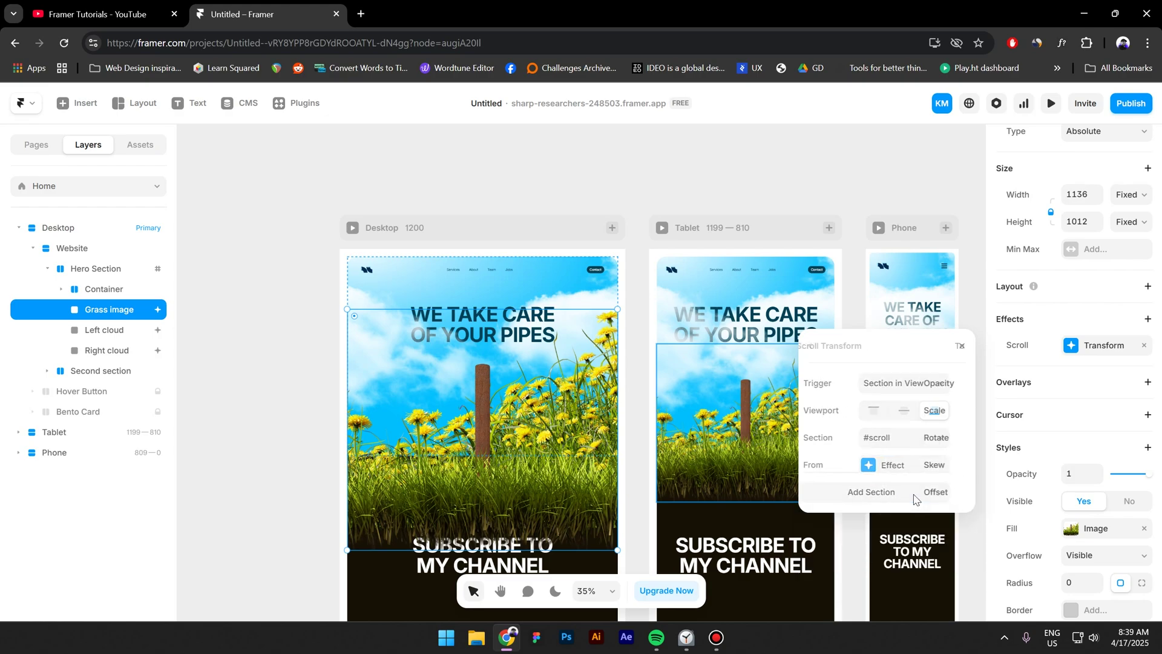
click(931, 494)
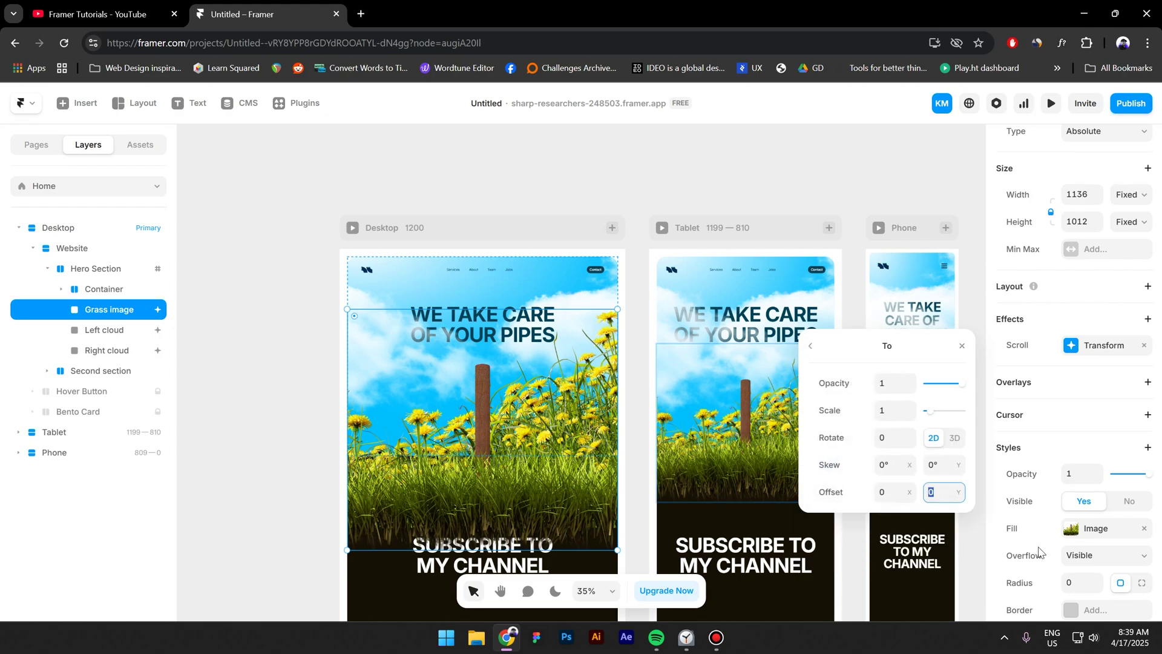
text(-14)
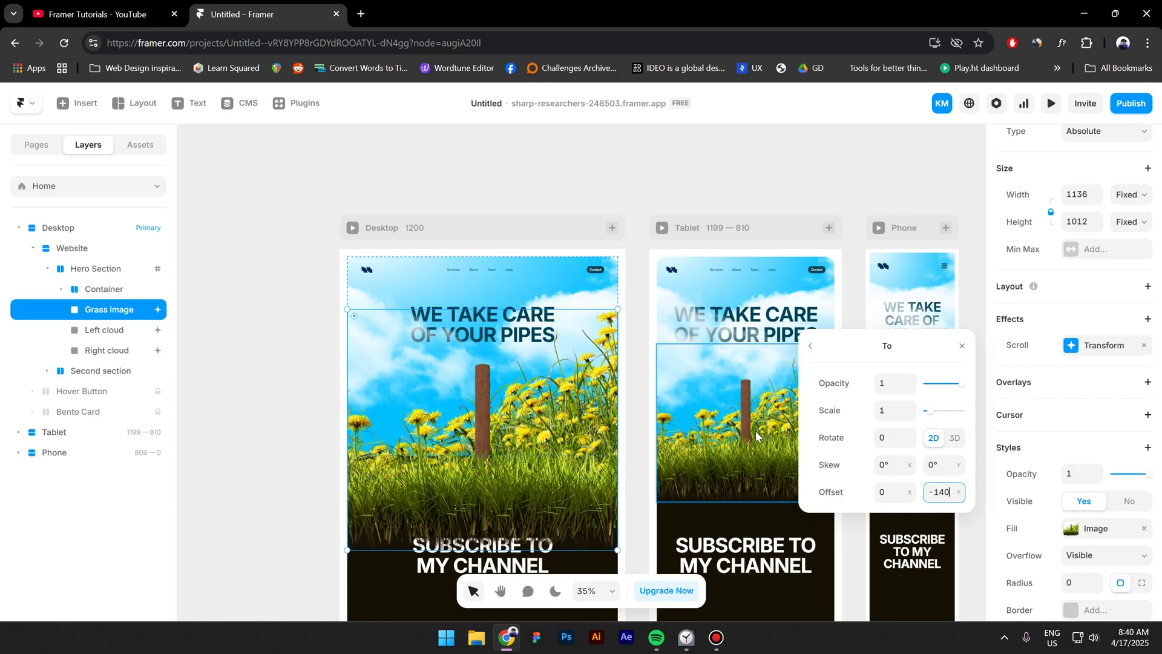
Step: Confirm the -140 To Offset Y and scroll the Desktop preview to test the parallax
key(Return)
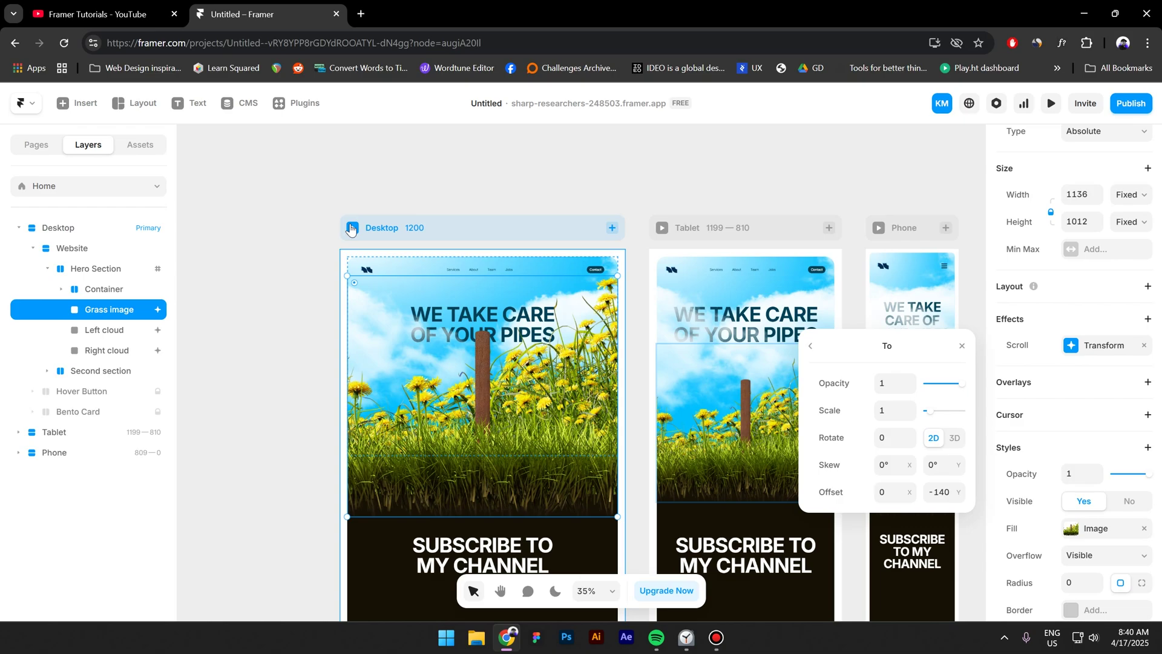
click(351, 228)
scroll(349, 230, down, 5)
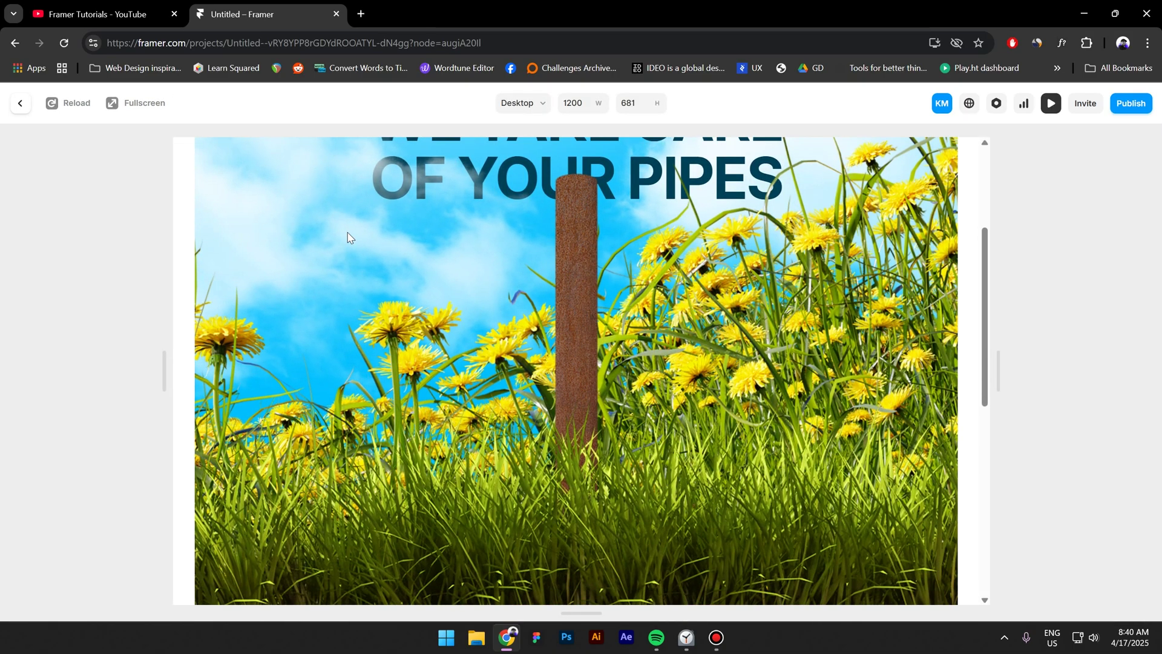
scroll(343, 250, down, 3)
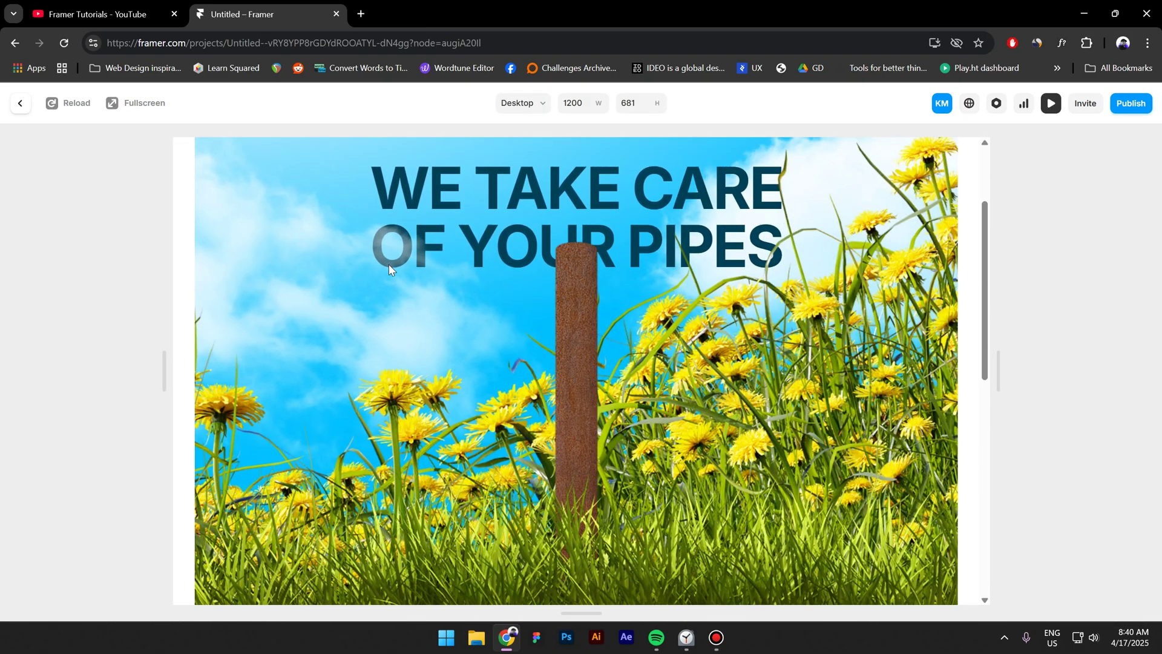
scroll(390, 270, up, 3)
scroll(389, 272, down, 4)
scroll(559, 389, up, 2)
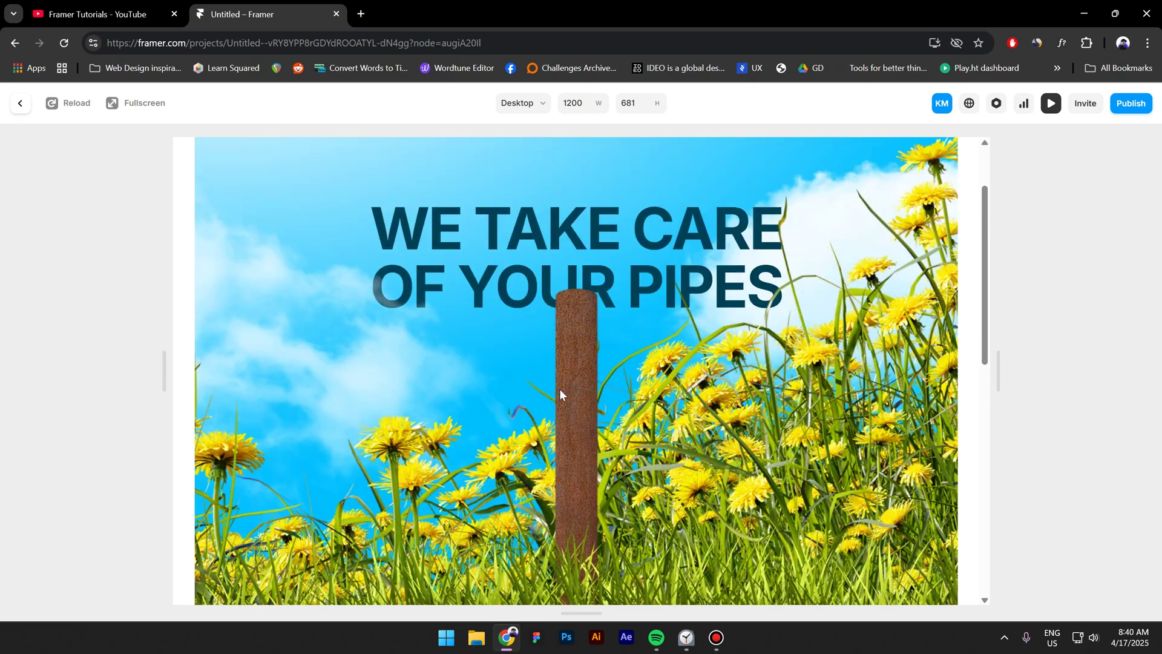
scroll(551, 398, up, 2)
scroll(597, 294, down, 3)
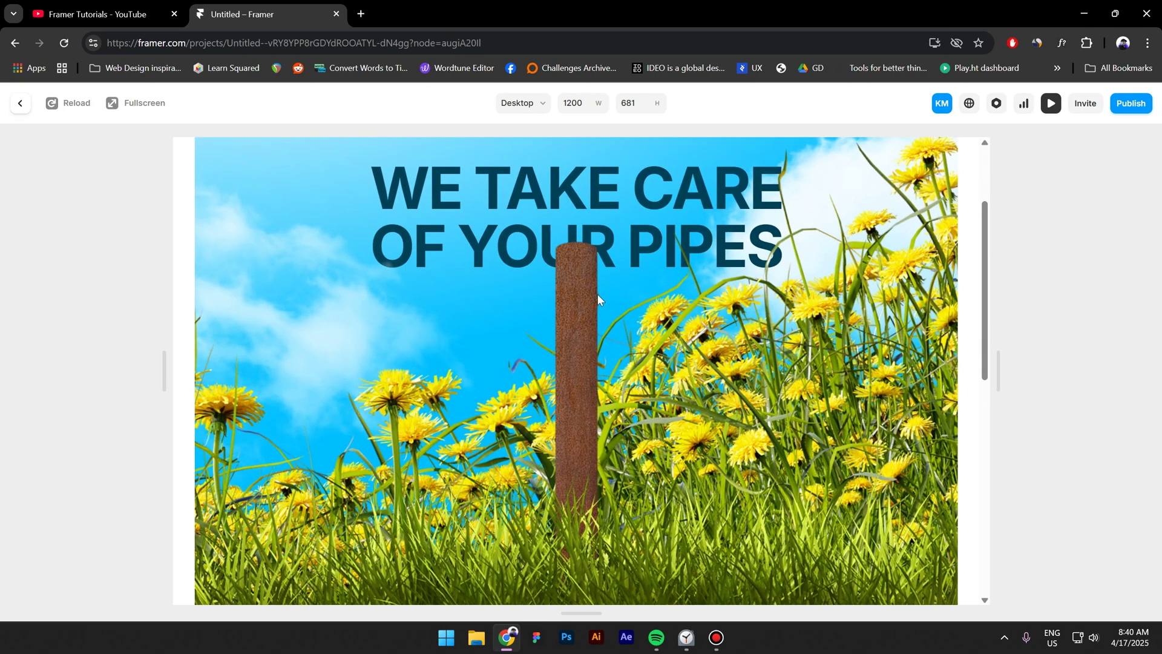
scroll(319, 190, up, 2)
Step: Close the preview and switch the Grass transform's trigger to follow page scroll
click(20, 103)
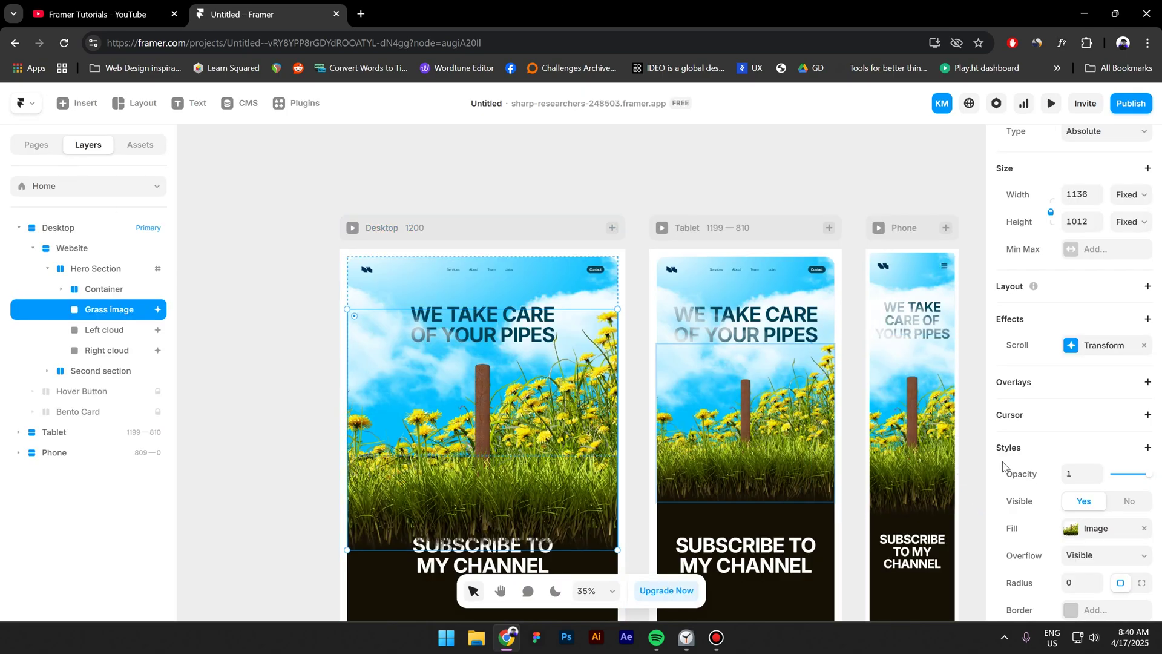
click(1107, 346)
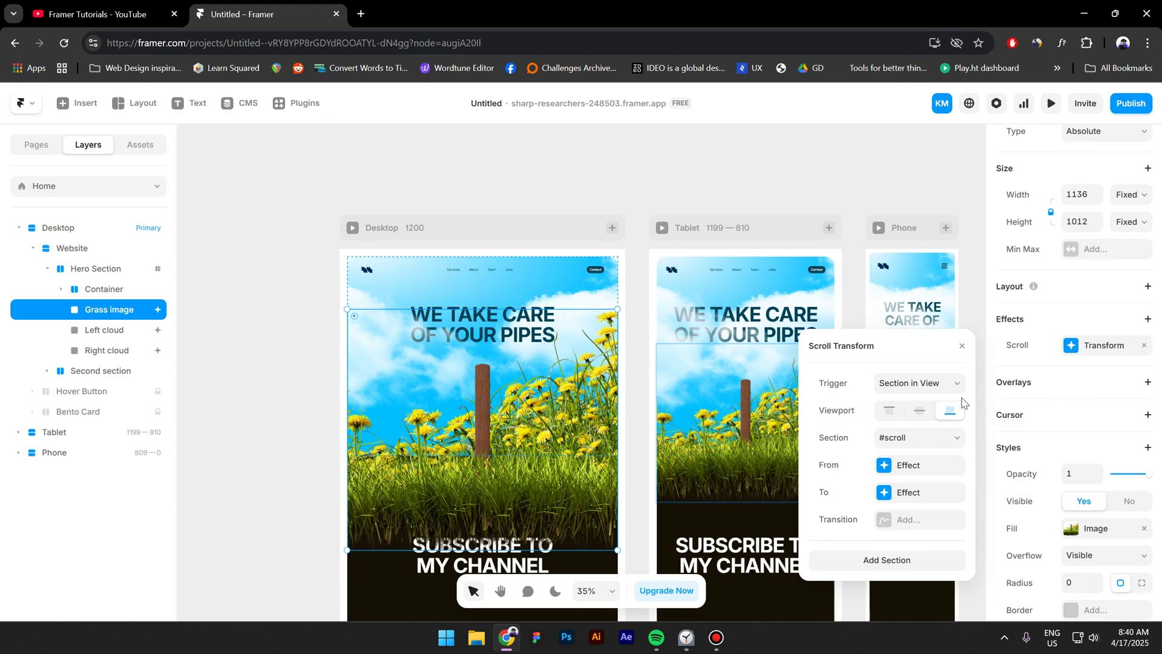
click(919, 386)
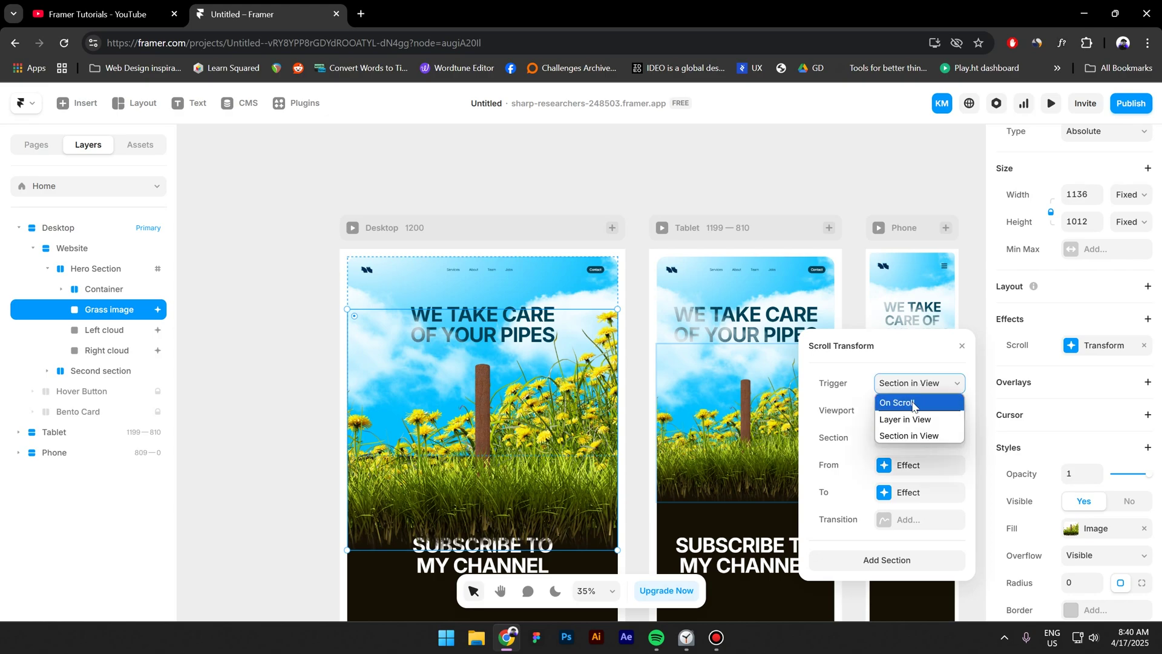
click(914, 403)
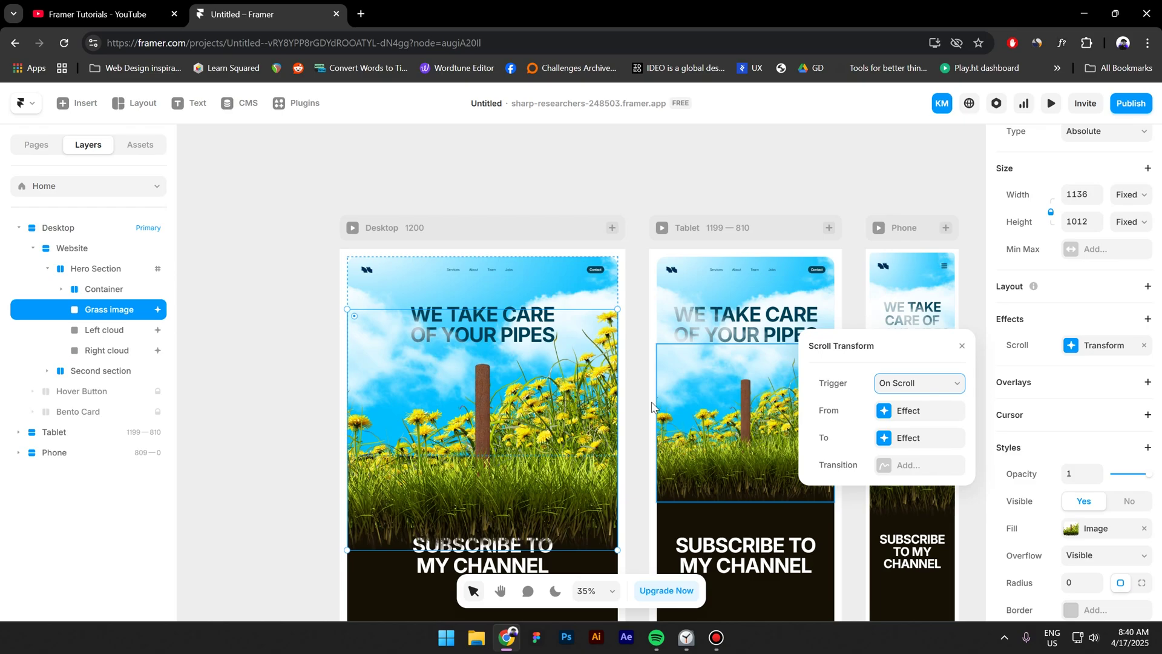
Step: Enter a new To Offset Y starting with -2 and test it in the Desktop preview
click(917, 448)
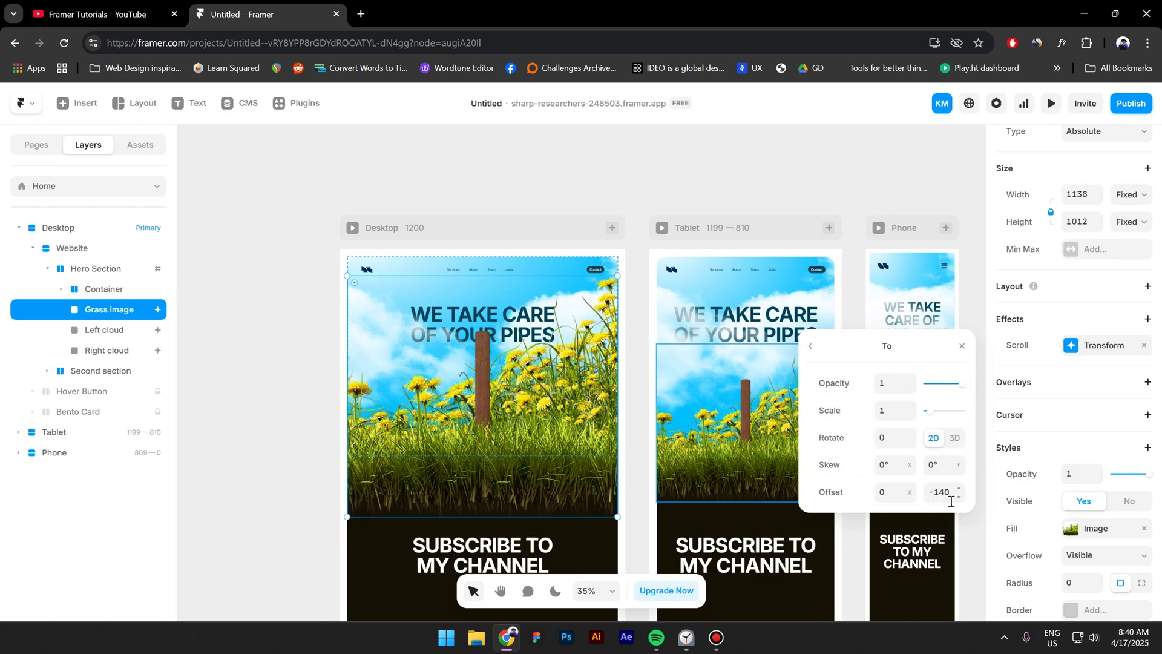
click(939, 498)
text(-200)
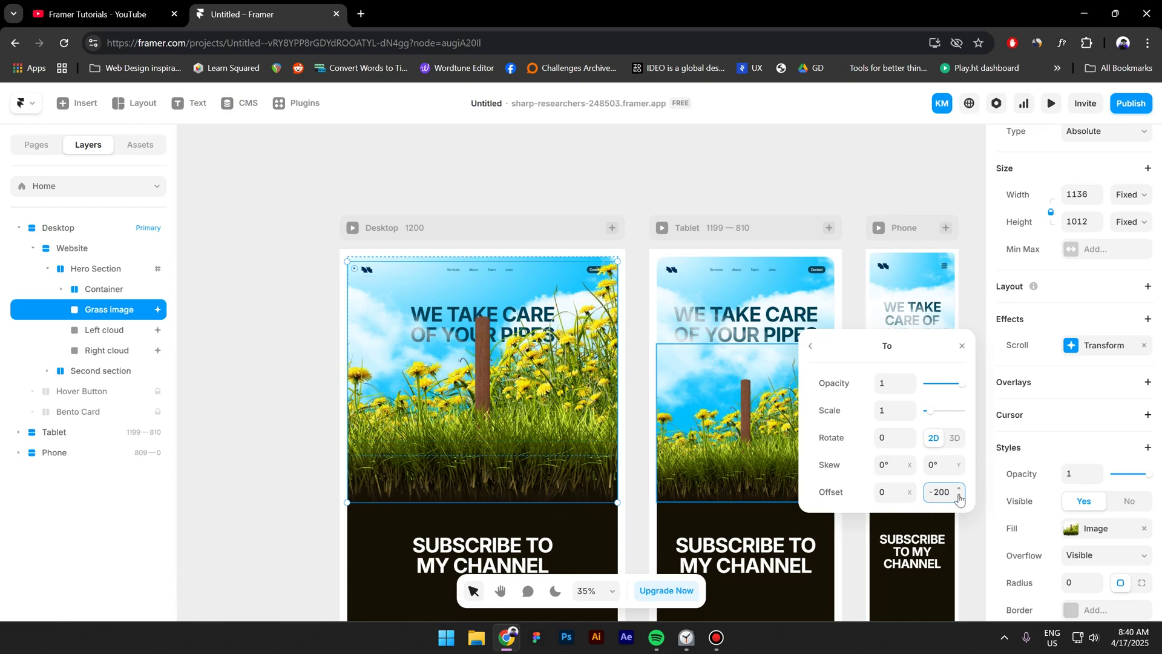
click(352, 228)
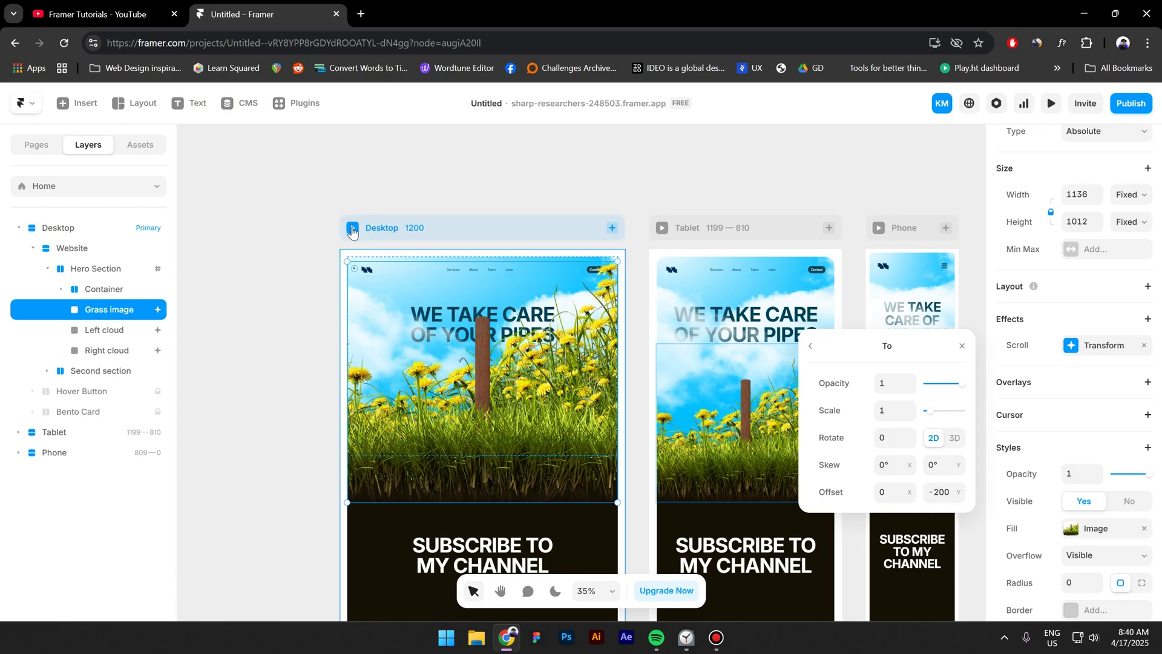
scroll(386, 294, down, 3)
scroll(387, 295, down, 10)
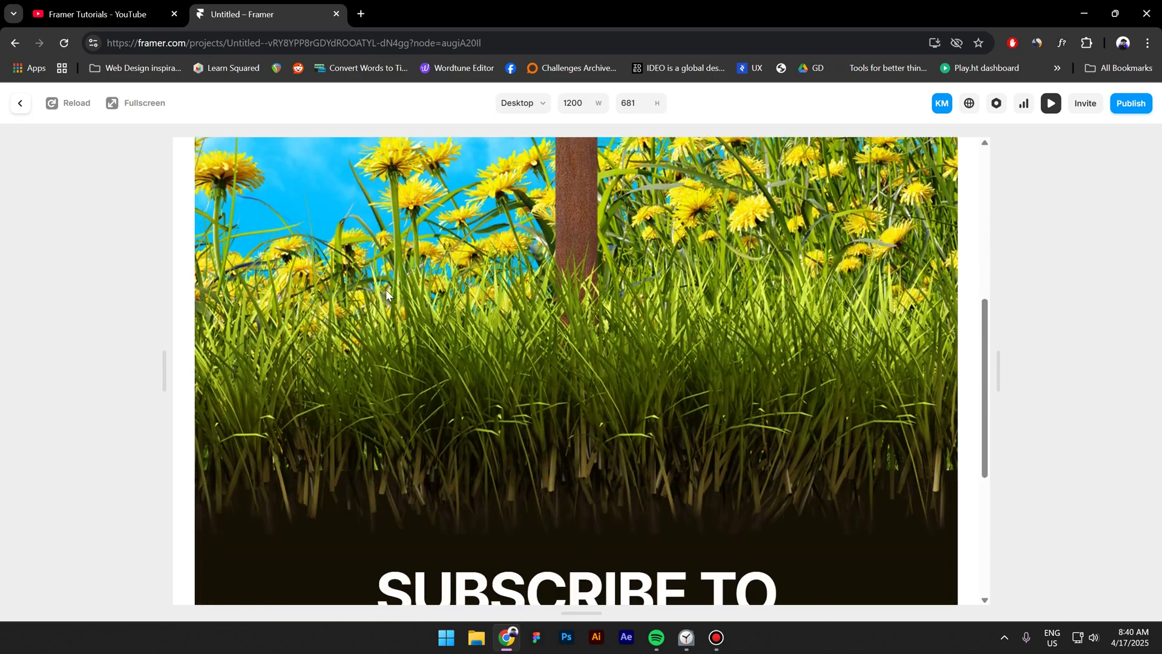
scroll(386, 297, up, 6)
scroll(385, 295, up, 4)
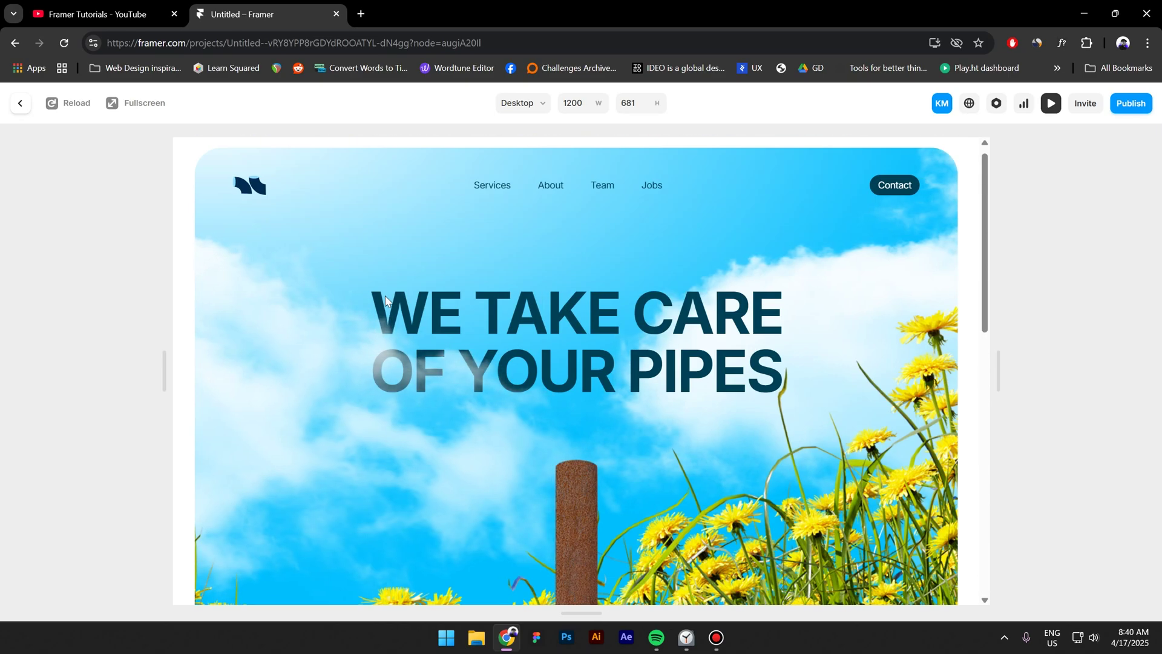
scroll(236, 190, down, 4)
scroll(254, 218, up, 4)
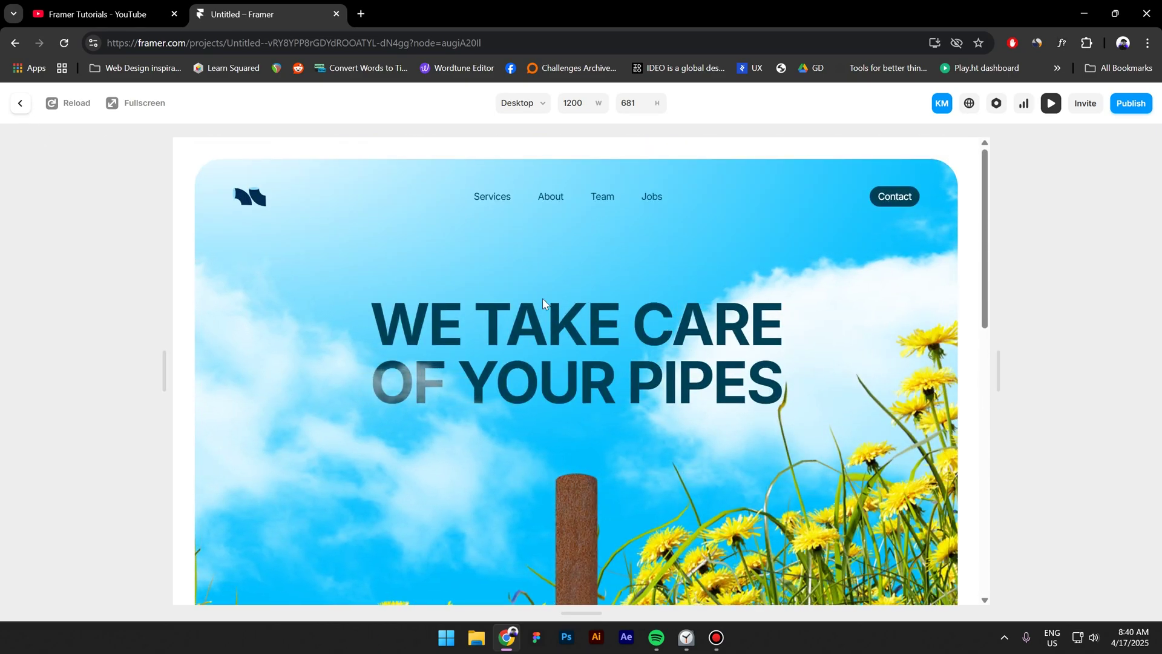
Step: Set the To Offset Y to -250 and recheck the parallax in the Desktop preview
click(21, 104)
click(1098, 350)
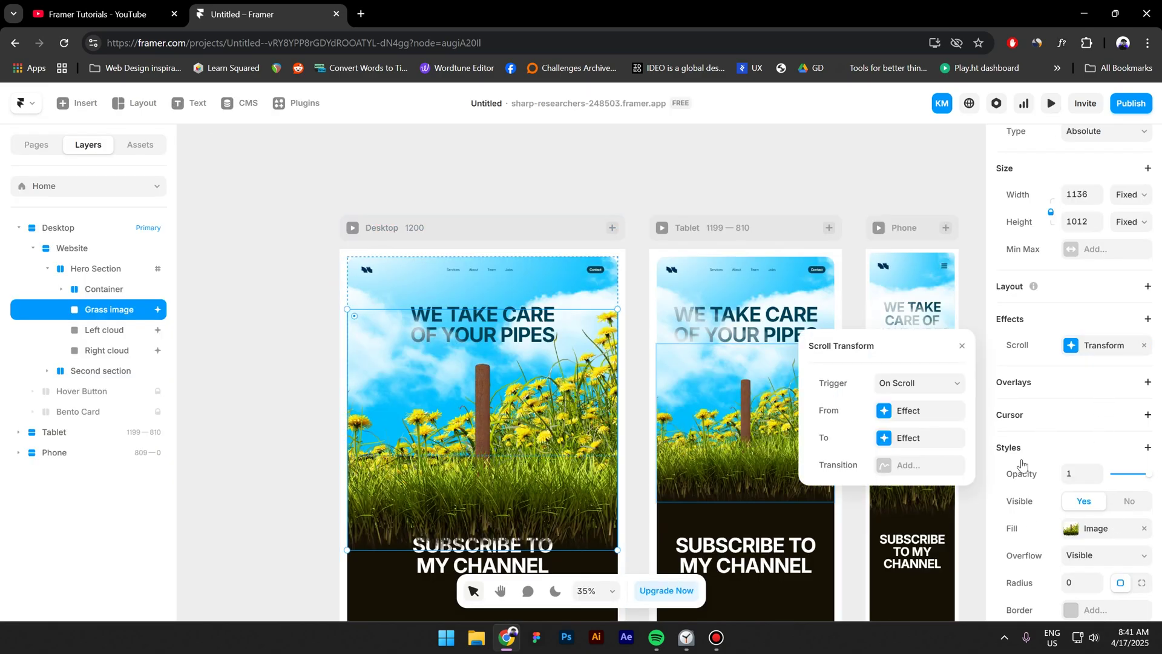
click(927, 444)
click(944, 491)
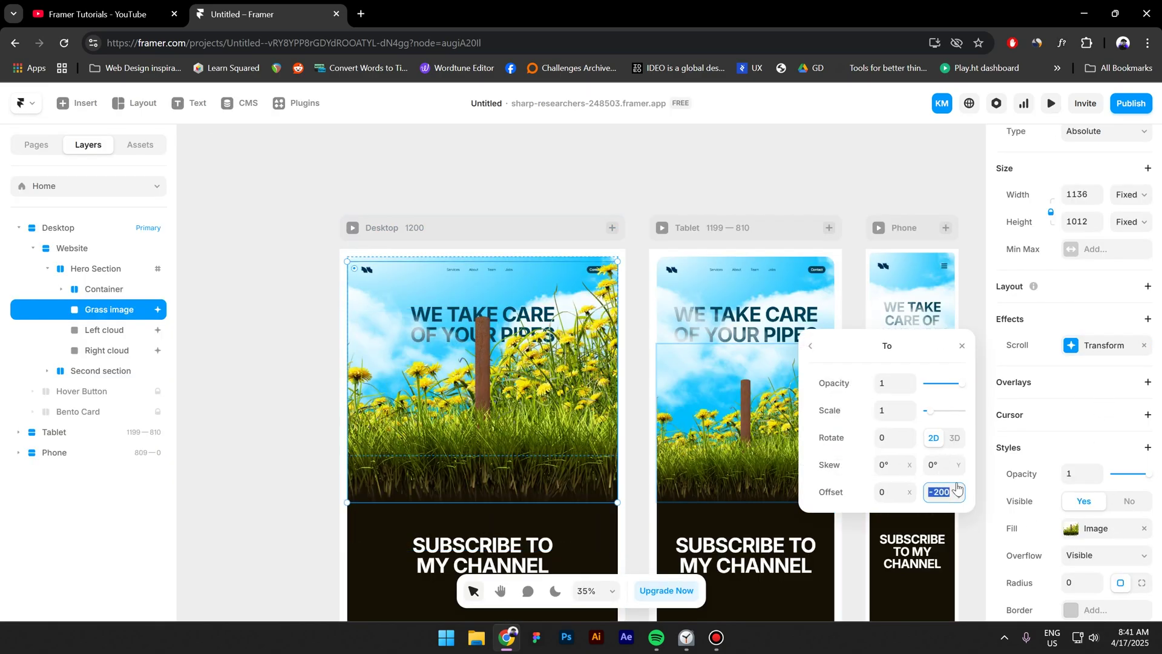
text(-250)
key(Return)
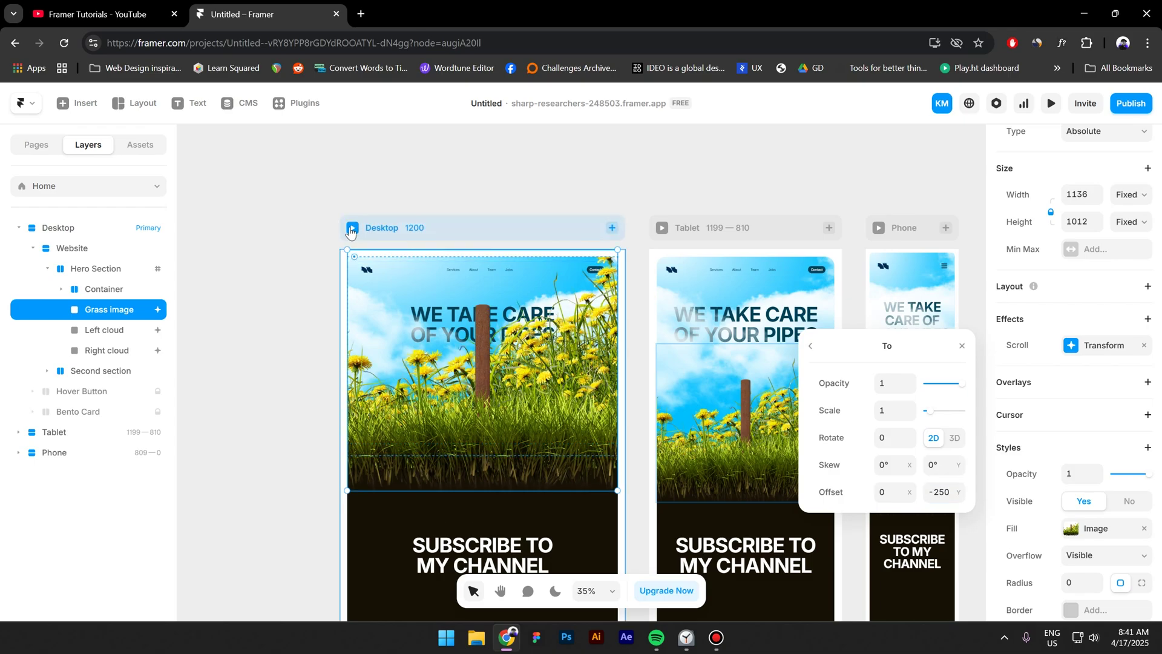
click(352, 228)
scroll(384, 333, down, 10)
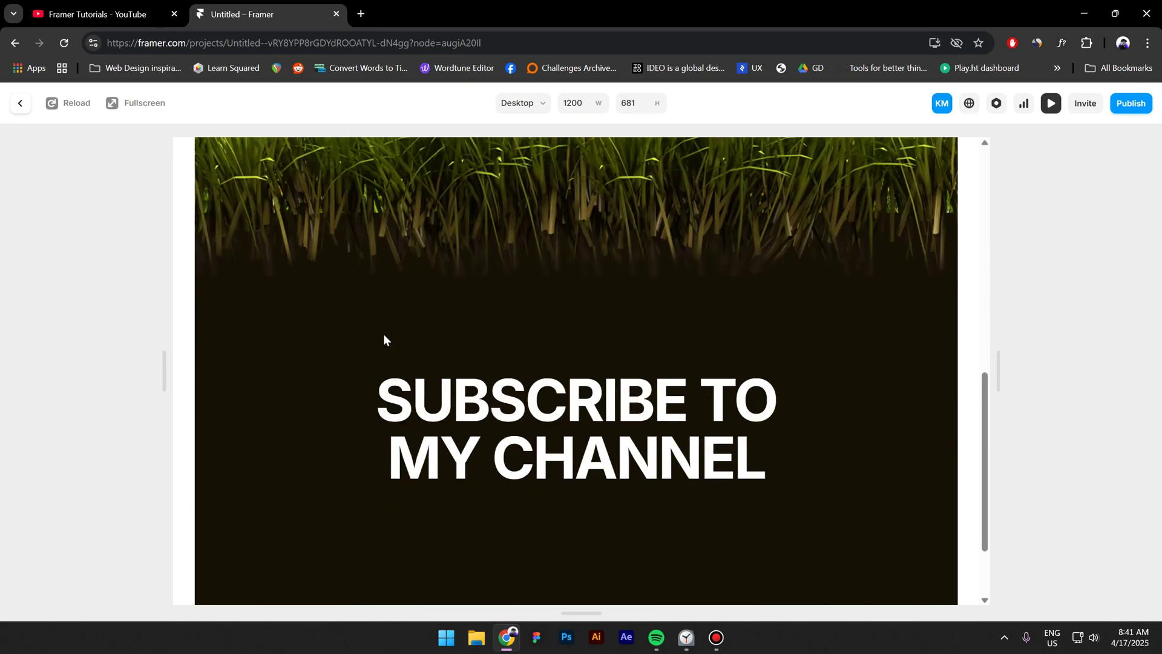
scroll(384, 335, down, 2)
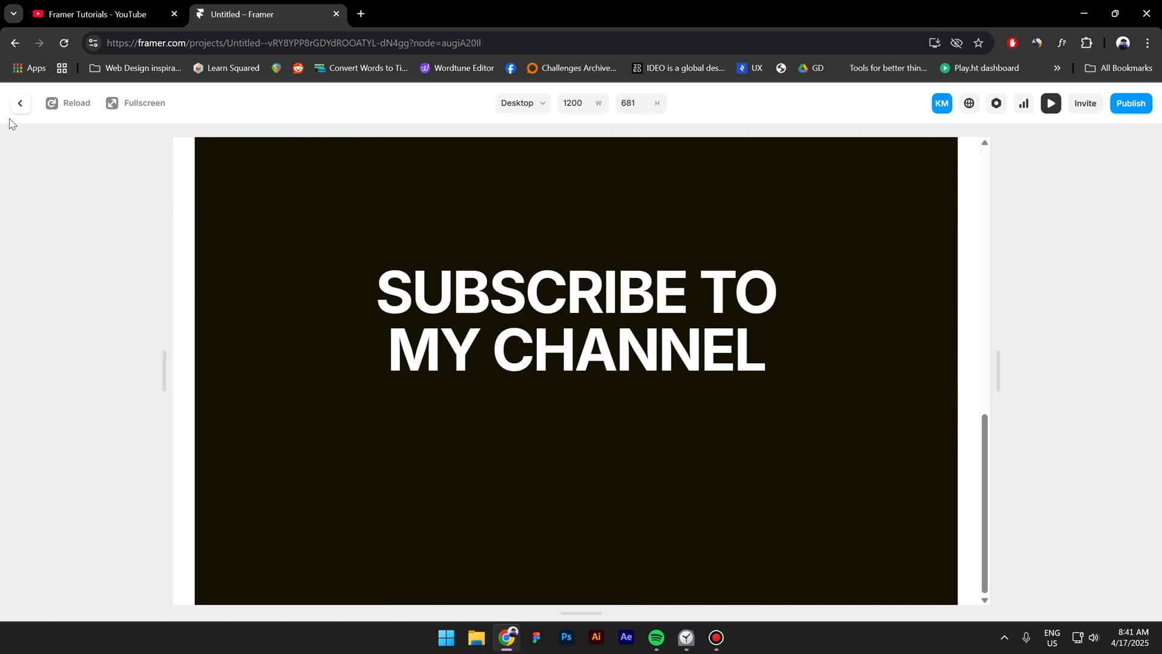
click(19, 103)
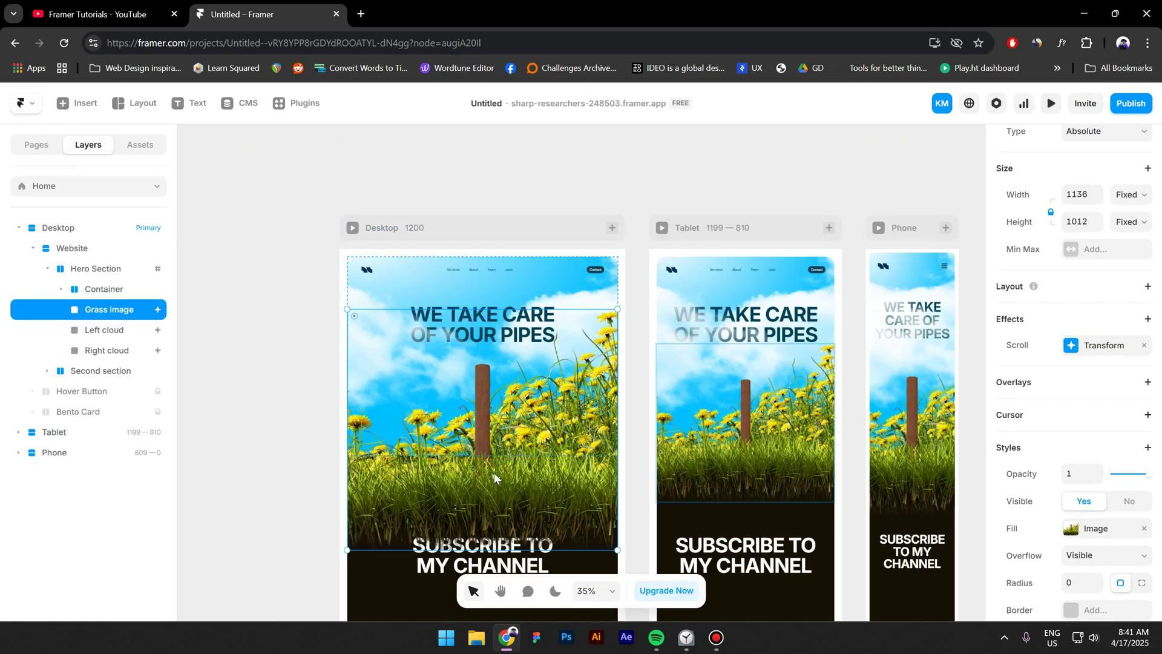
Step: Replace the Grass image's Transform scroll effect with a Scroll Speed effect
click(1089, 345)
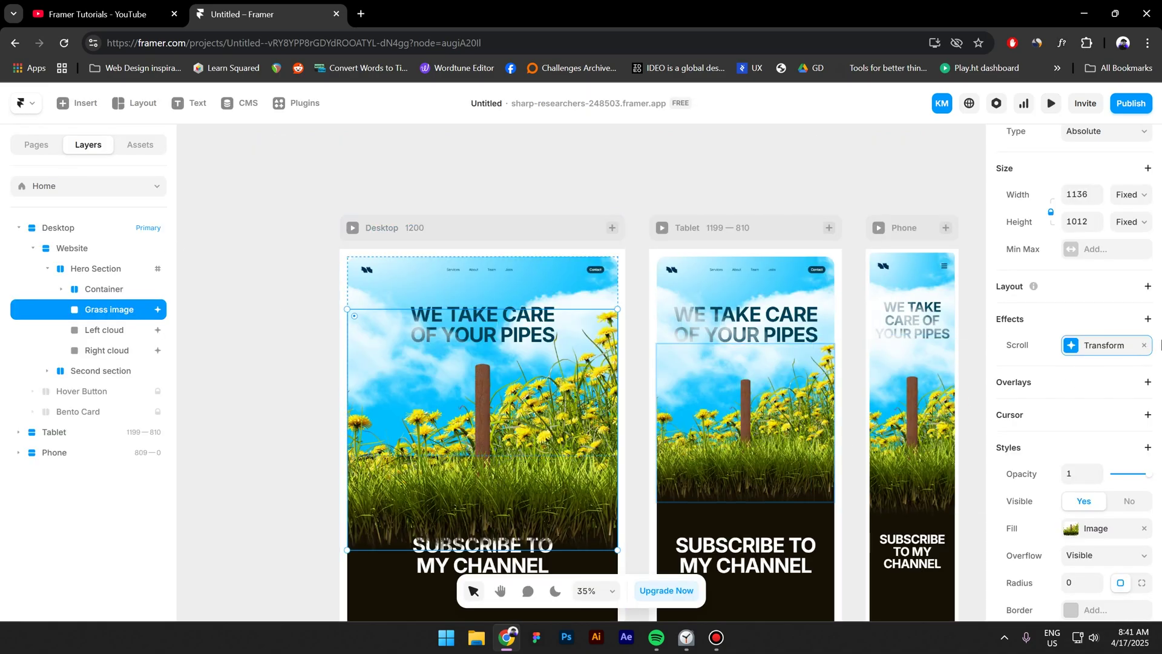
click(1145, 345)
click(1057, 322)
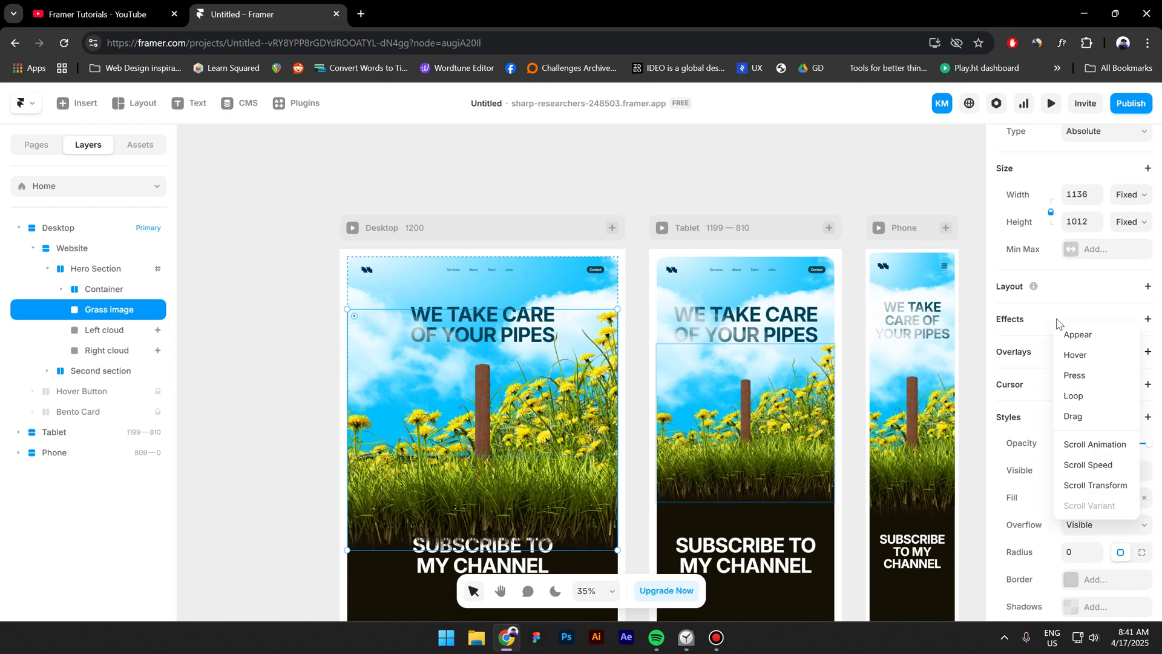
click(1092, 465)
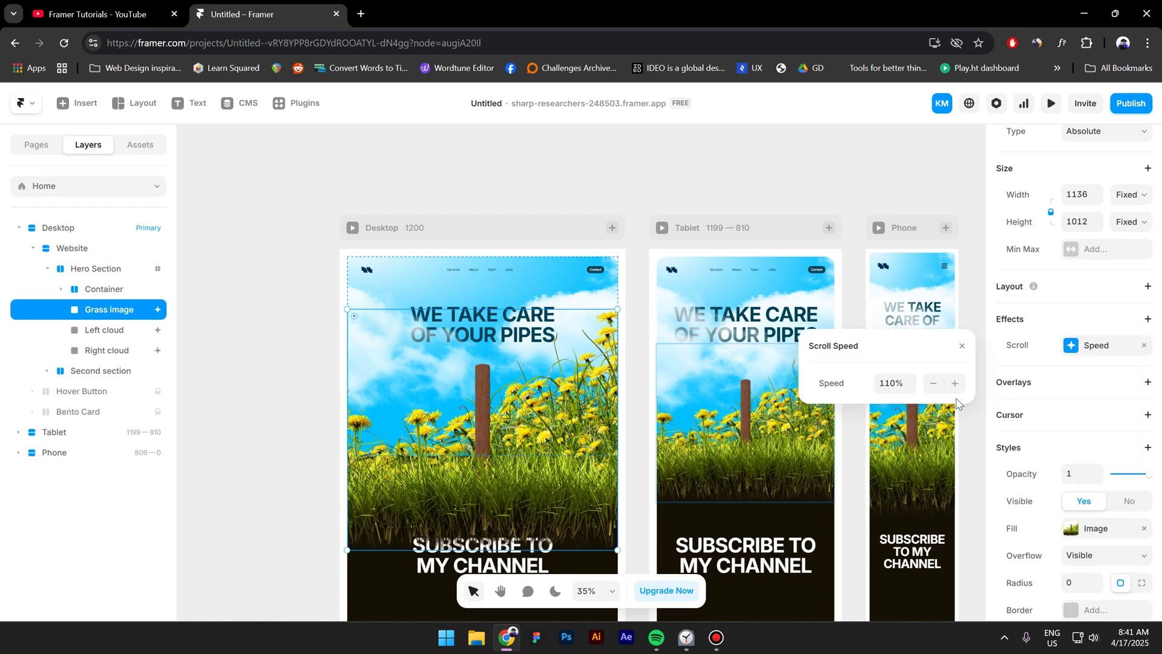
Step: Set the scroll speed to 200% and preview the page
click(897, 384)
text(200)
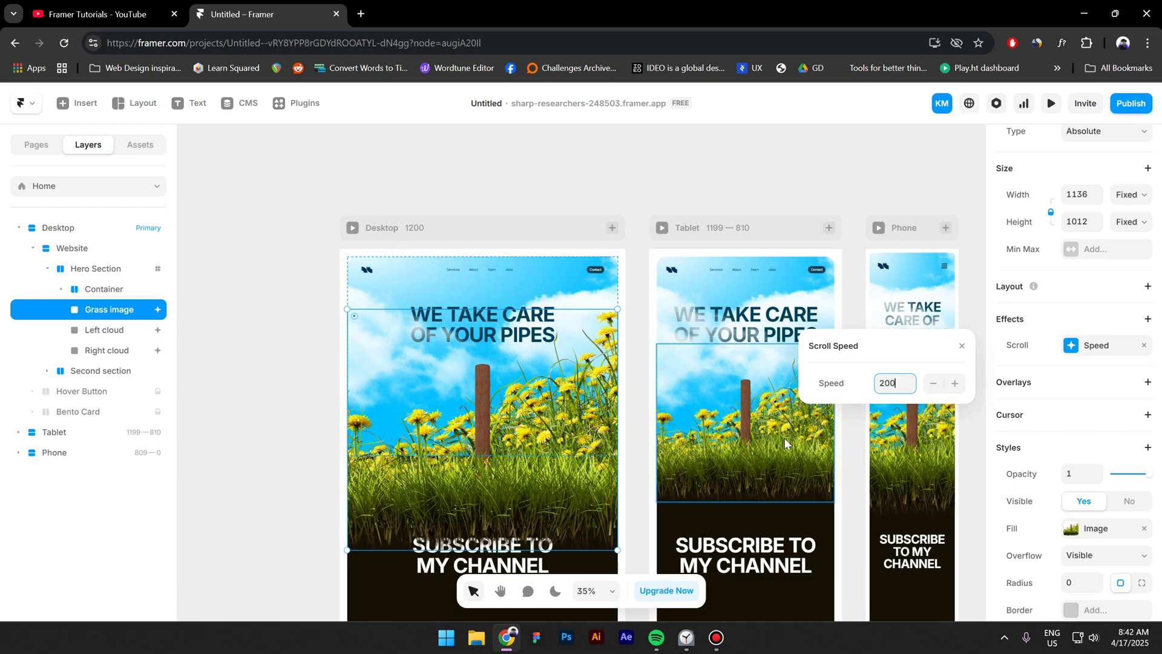
key(Return)
click(357, 228)
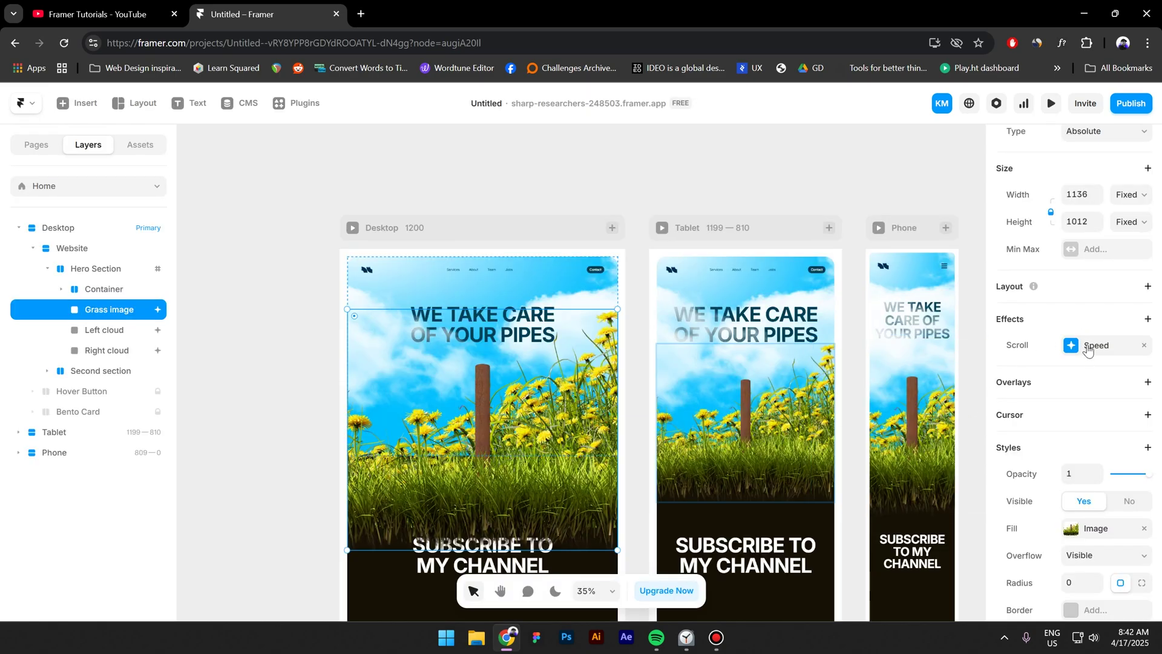
Step: Change the scroll speed from 200% to 135%
click(1088, 350)
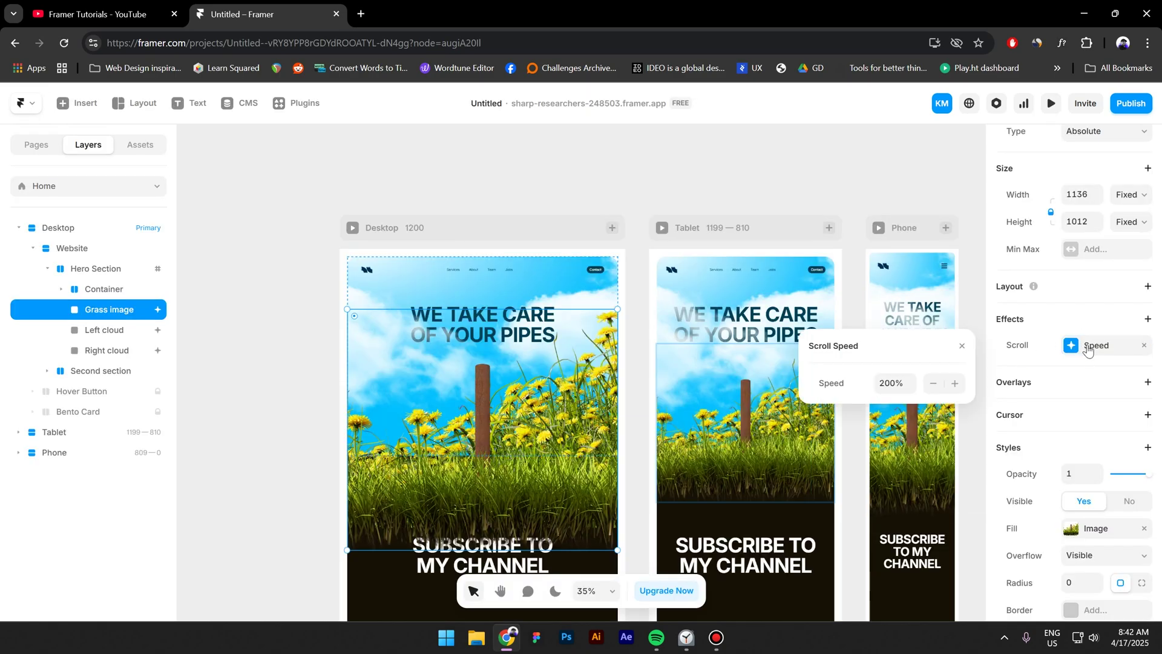
click(890, 383)
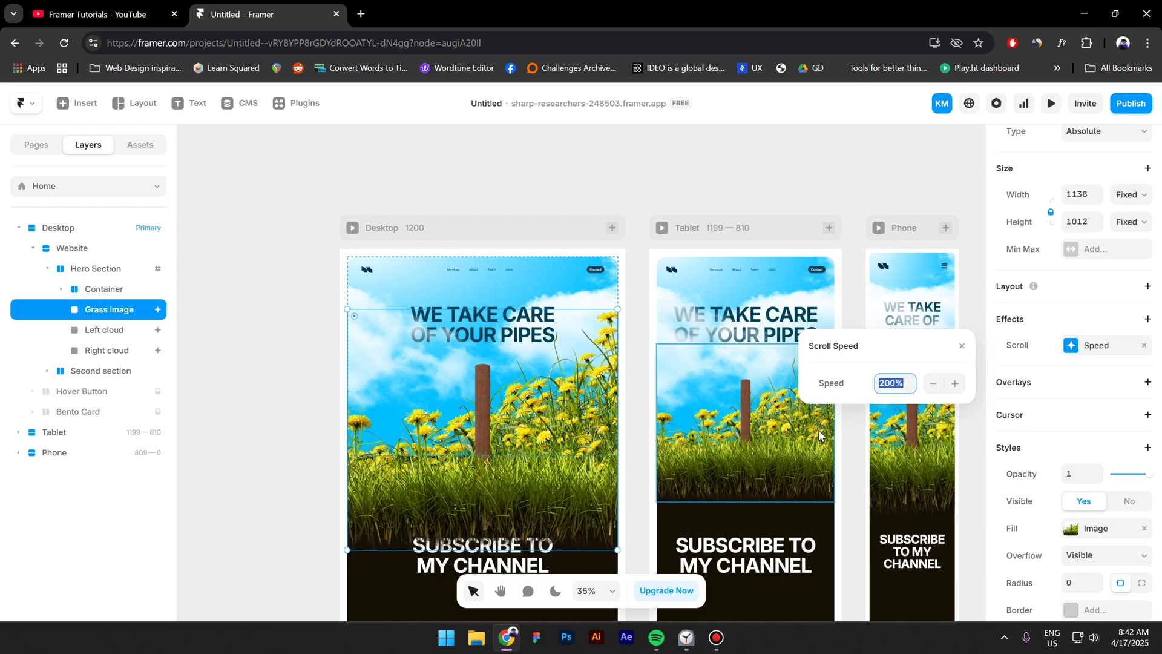
text(135)
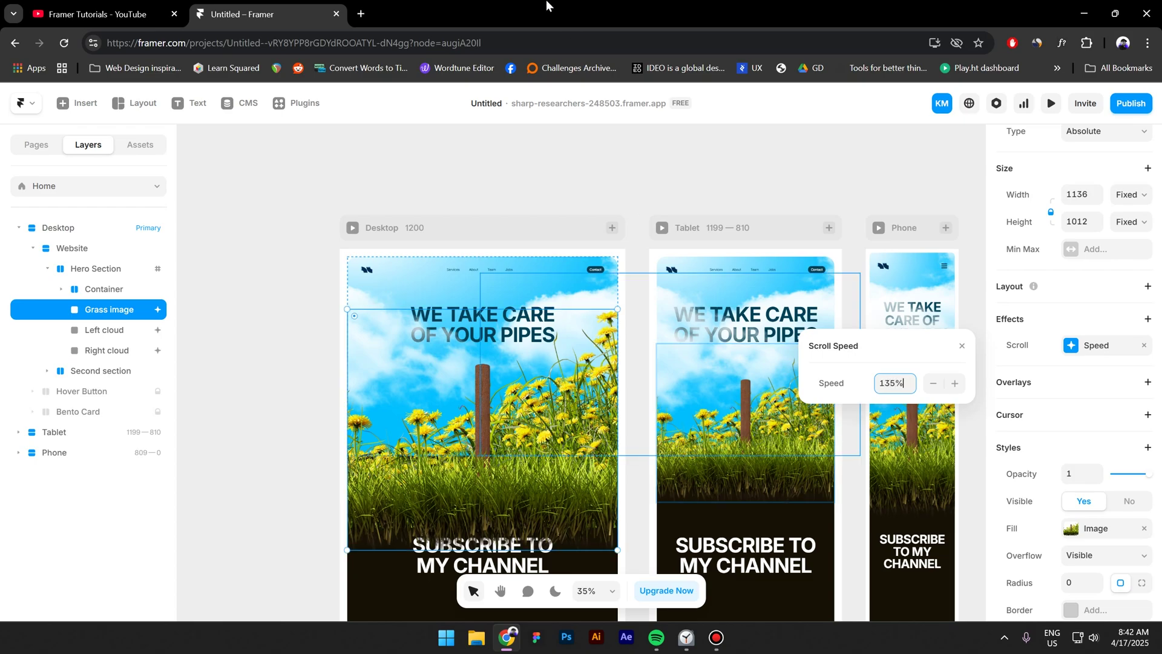
Step: Scroll the Desktop preview to watch the grass move at 135% speed
click(352, 228)
scroll(415, 317, down, 15)
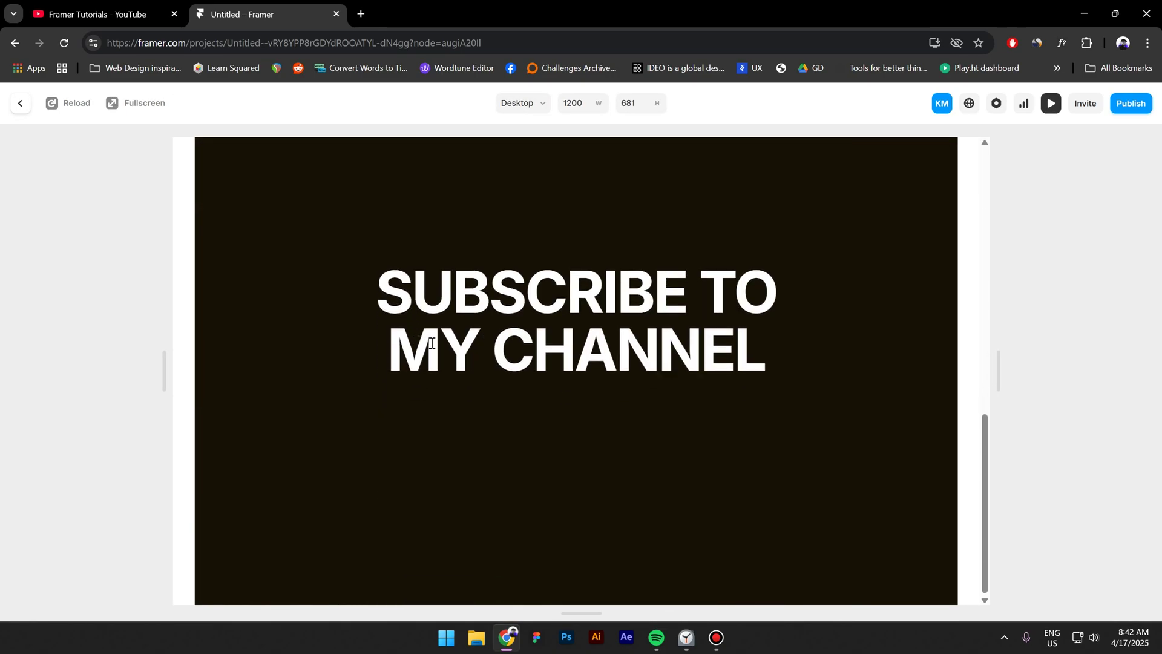
scroll(424, 336, up, 15)
scroll(431, 327, down, 3)
scroll(429, 326, down, 10)
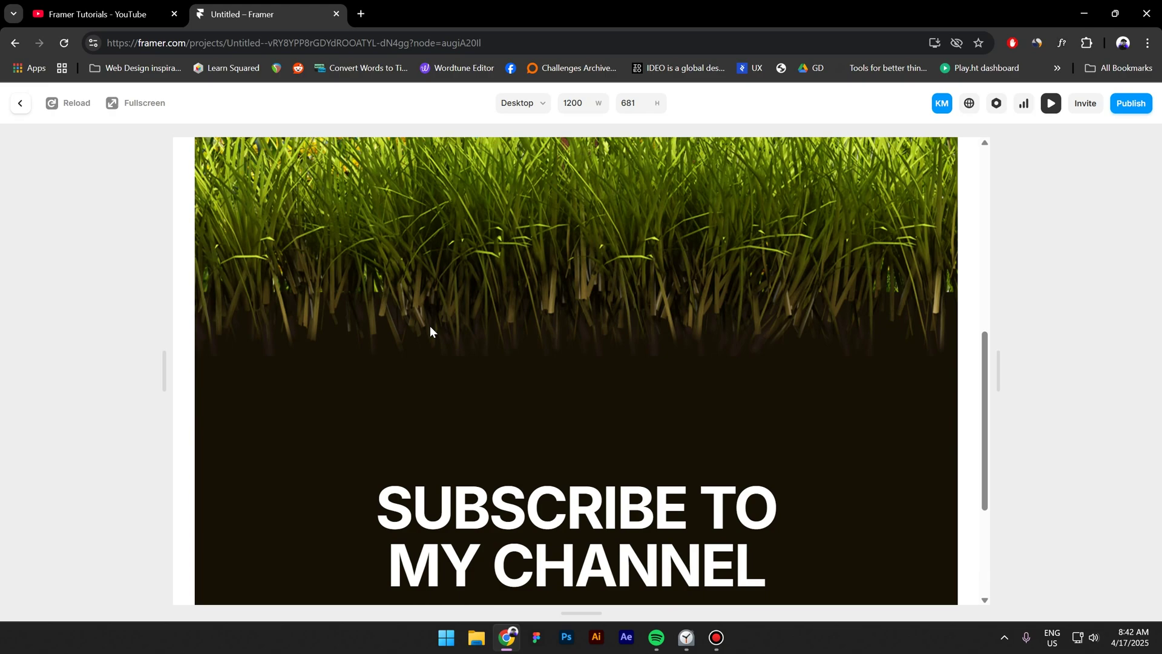
Step: Verify the Speed reads 135%, then preview once more before exiting to the canvas
click(20, 103)
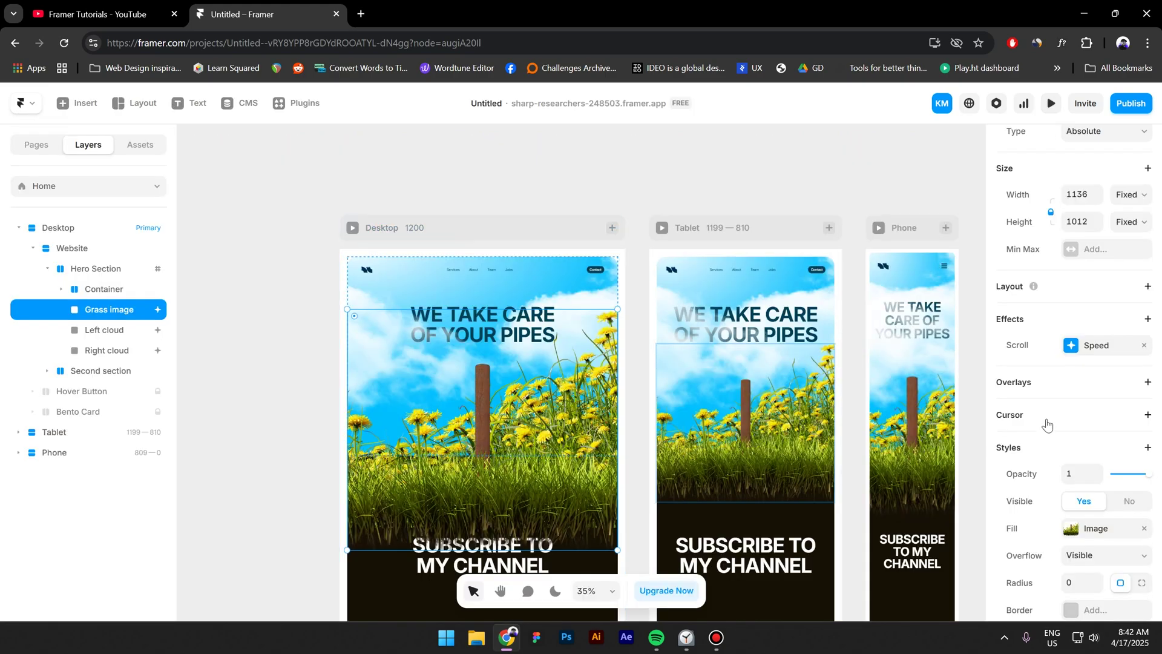
click(1086, 352)
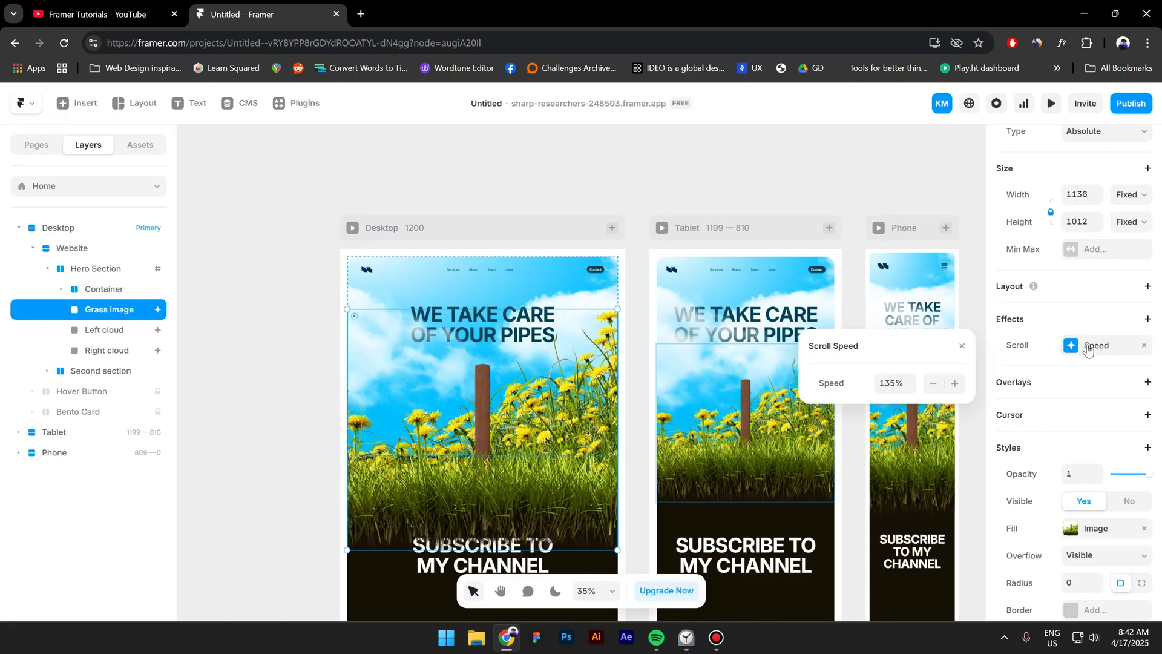
click(353, 228)
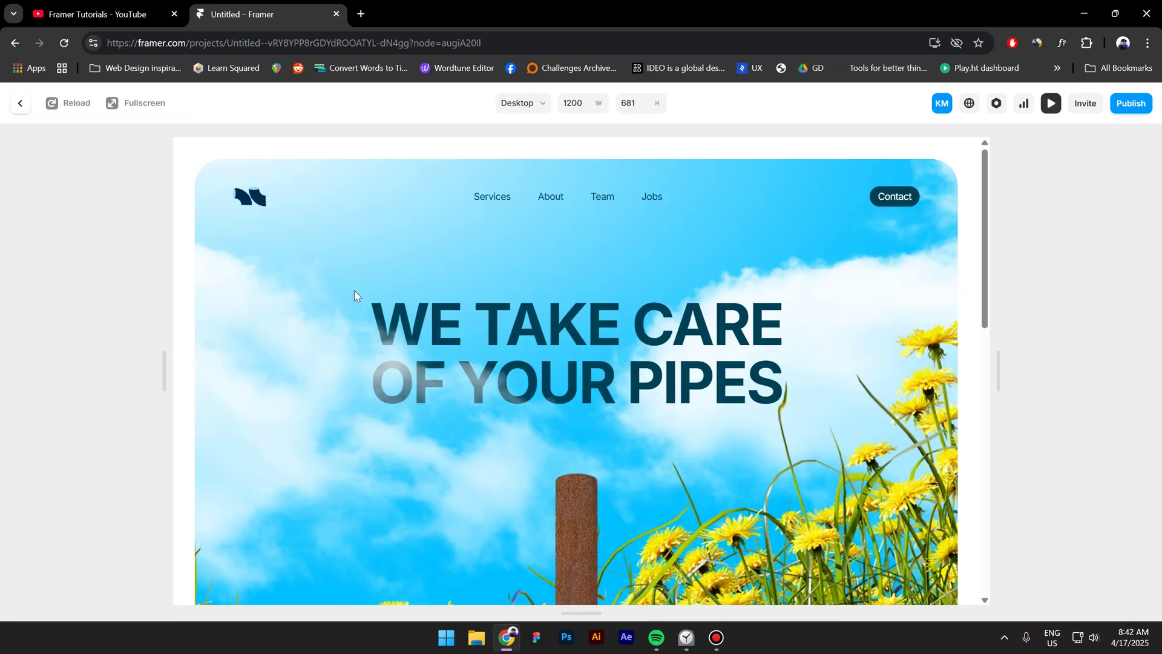
key(Escape)
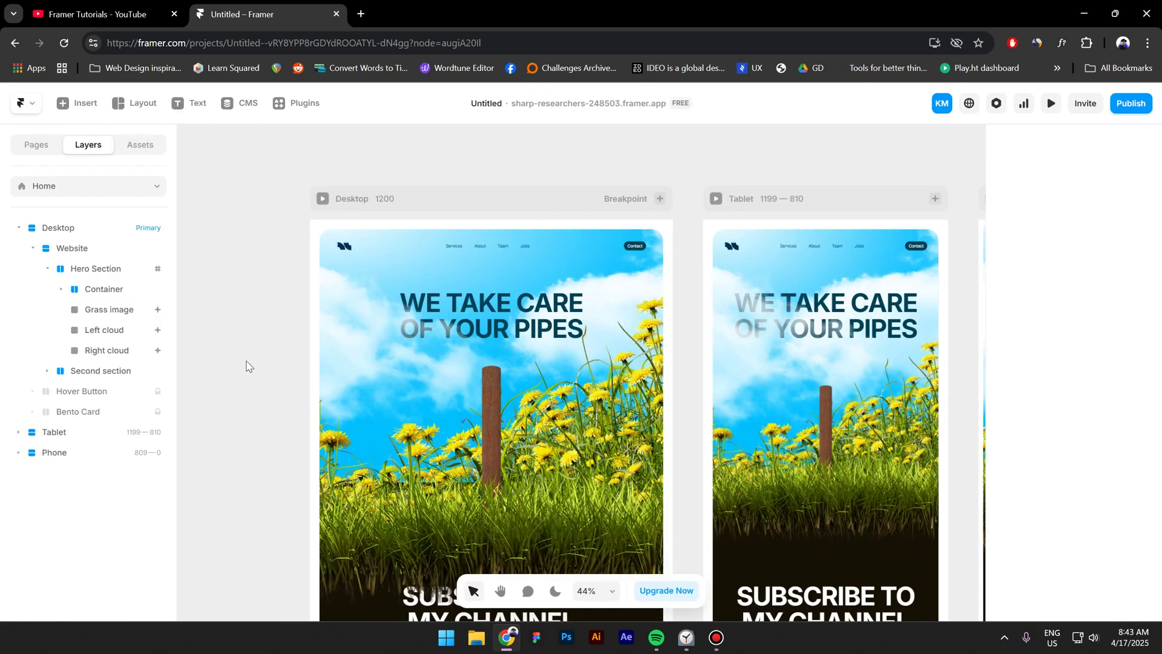